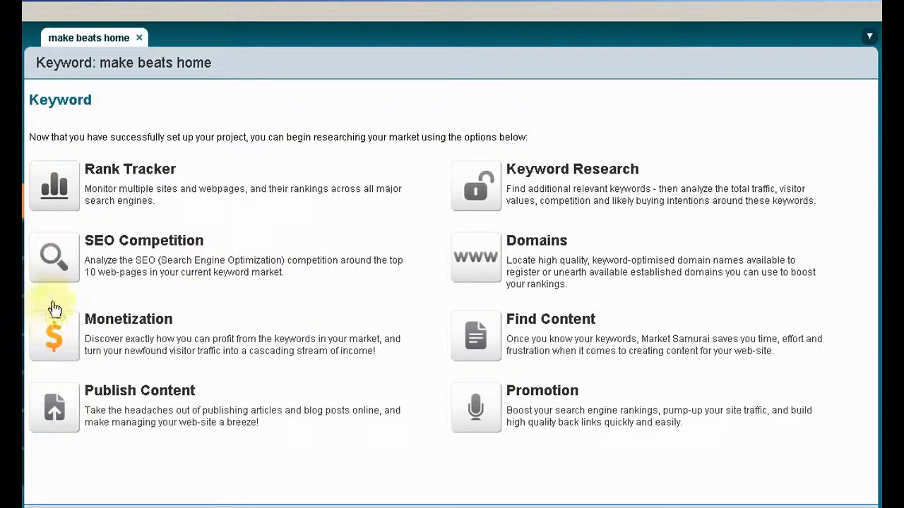
Open Keyword Research for "make beats home" and add the keyword's permutations to the list
left_click(479, 190)
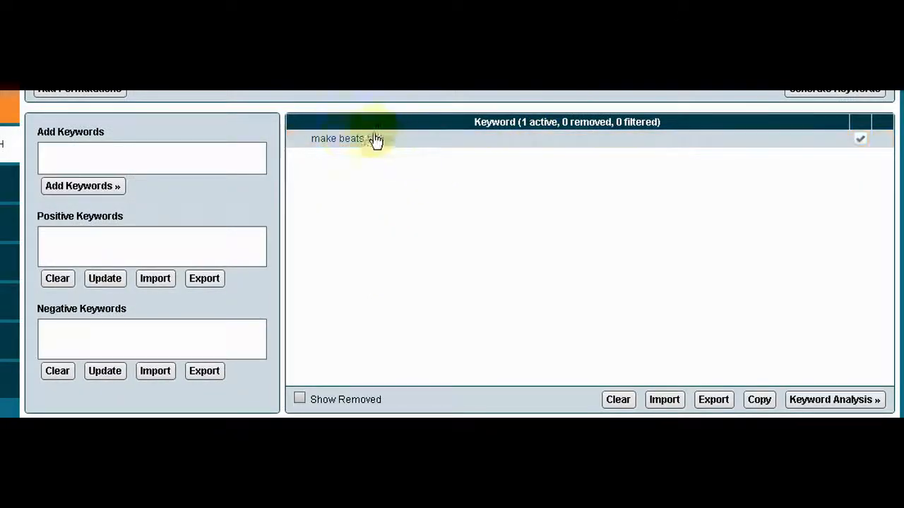
left_click(436, 145)
left_click(82, 96)
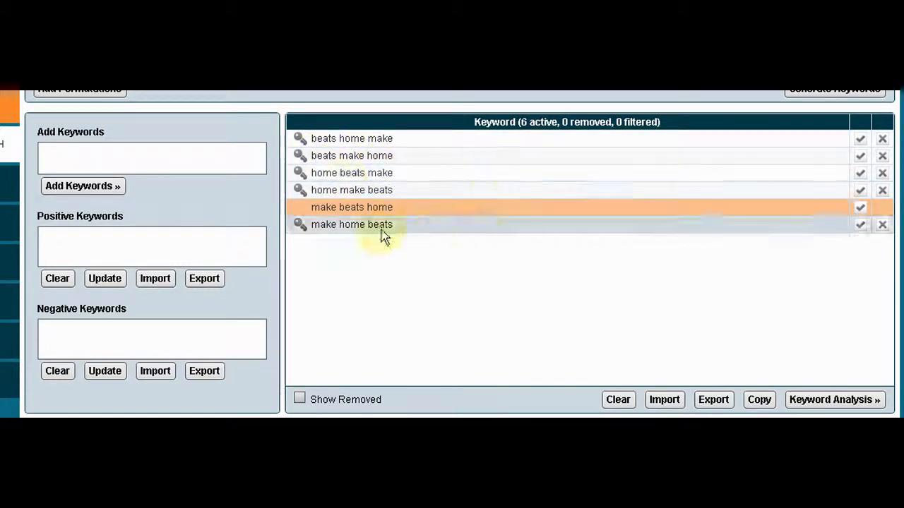
Run the keyword analysis on the "make beats home" permutations with the filter set to No Filters
left_click(835, 406)
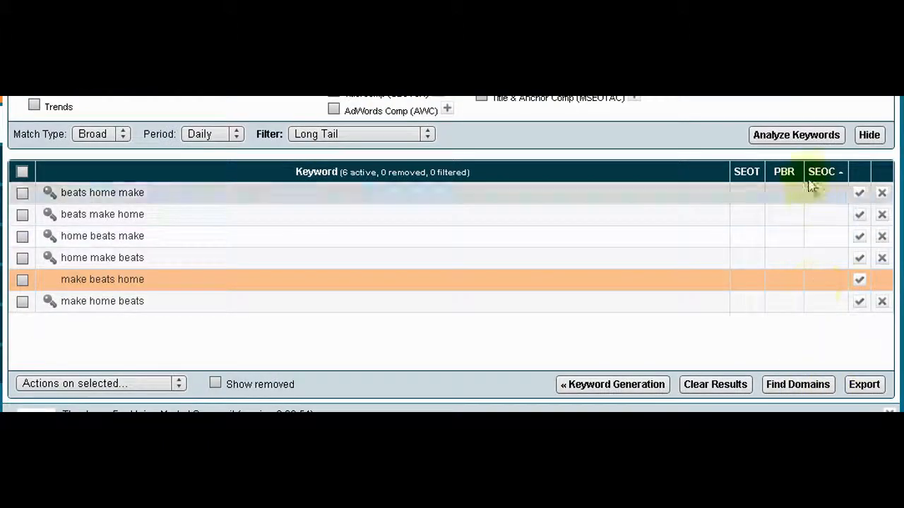
left_click(800, 141)
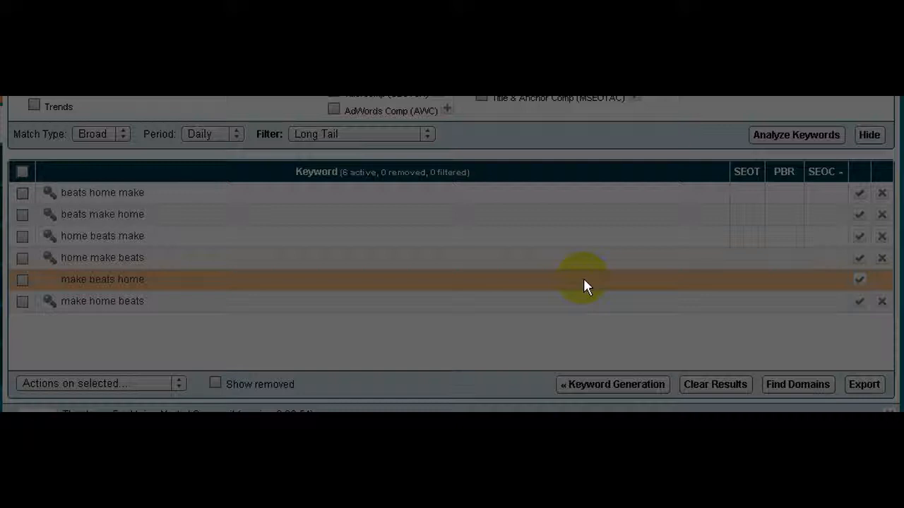
key("alt+Tab")
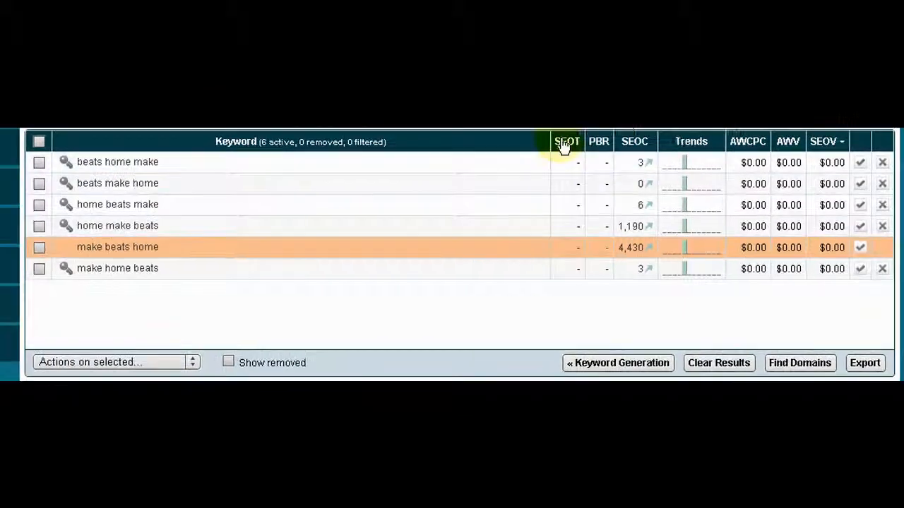
mouse_move(563, 146)
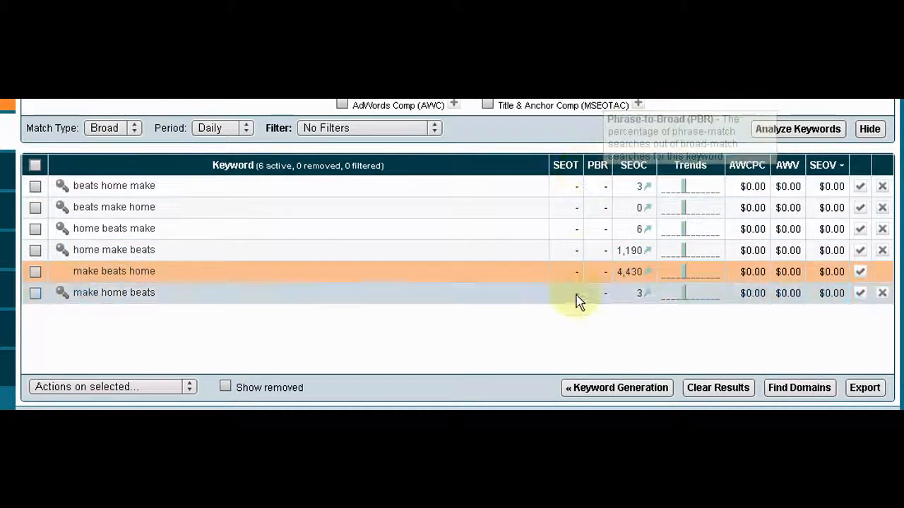
Return to keyword generation and clear the "make beats home" permutations from the list
left_click(597, 389)
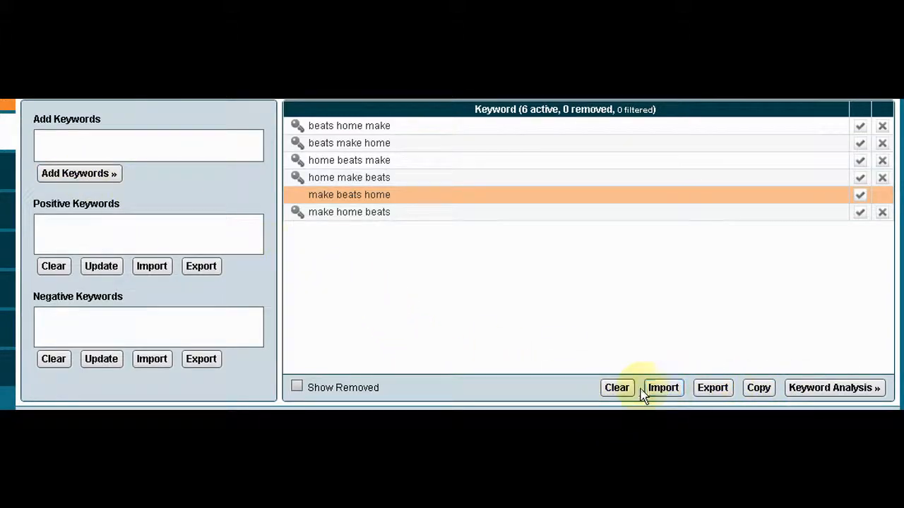
left_click(616, 388)
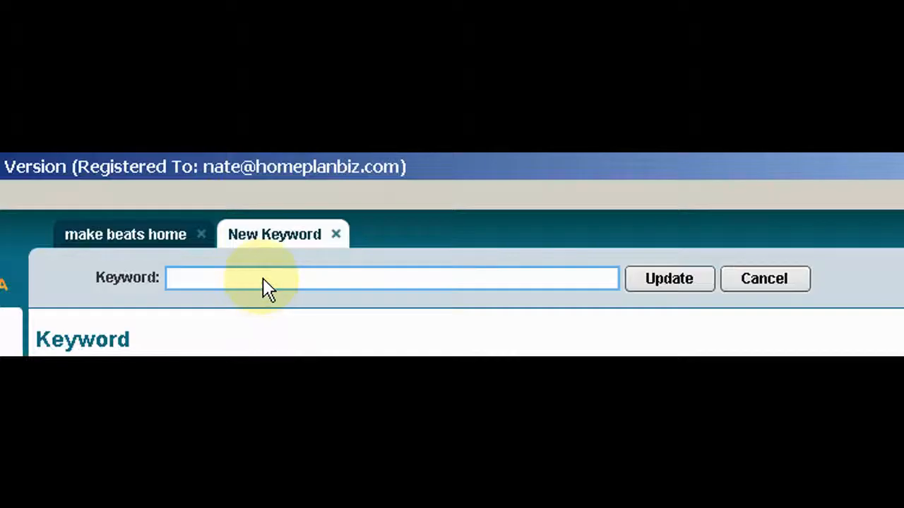
Create a new keyword project named "make beats from home" and open its Keyword Research
left_click(262, 279)
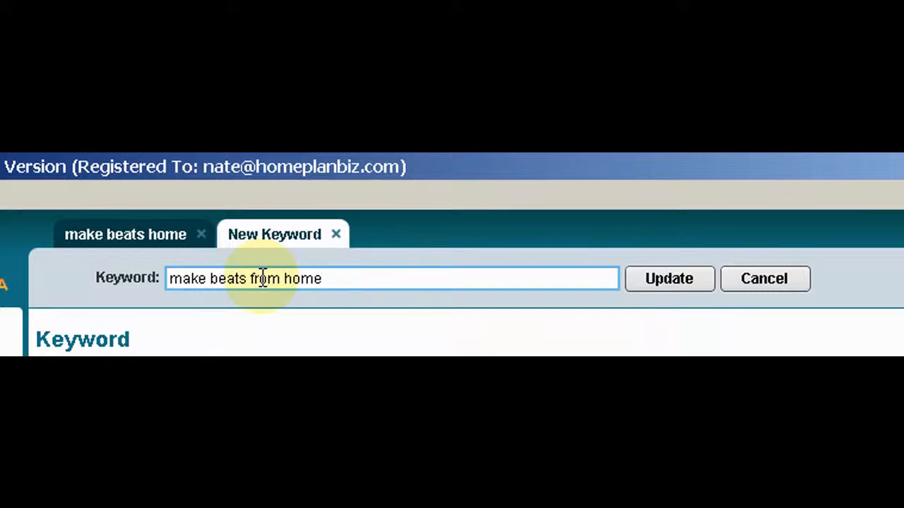
left_click(668, 282)
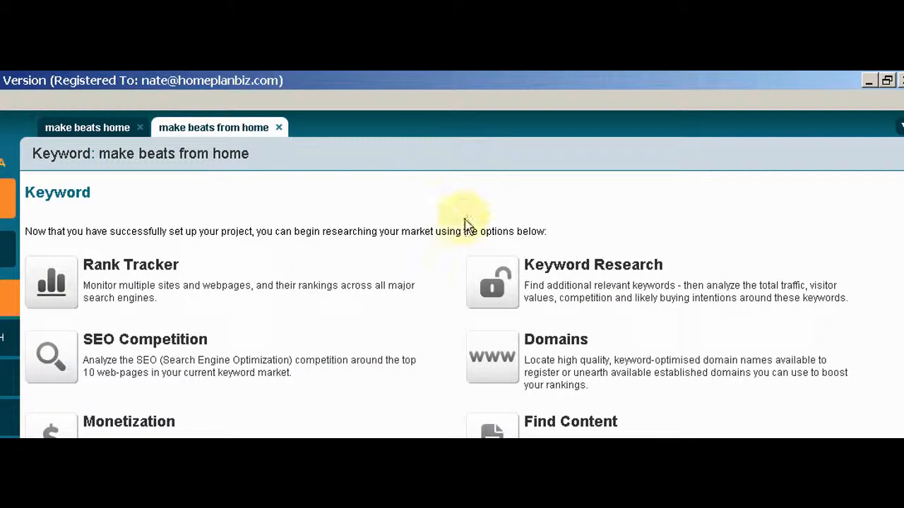
left_click(480, 288)
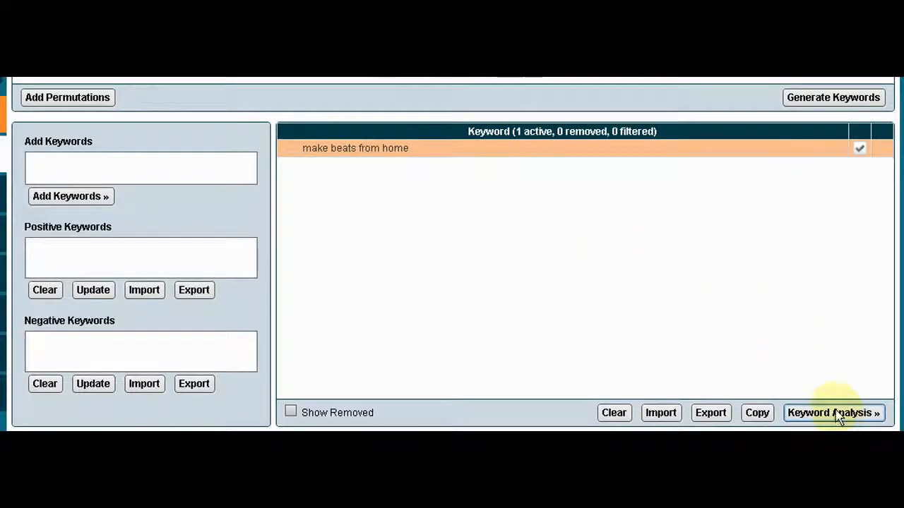
Add the permutations of "make beats from home" to the keyword list
left_click(834, 415)
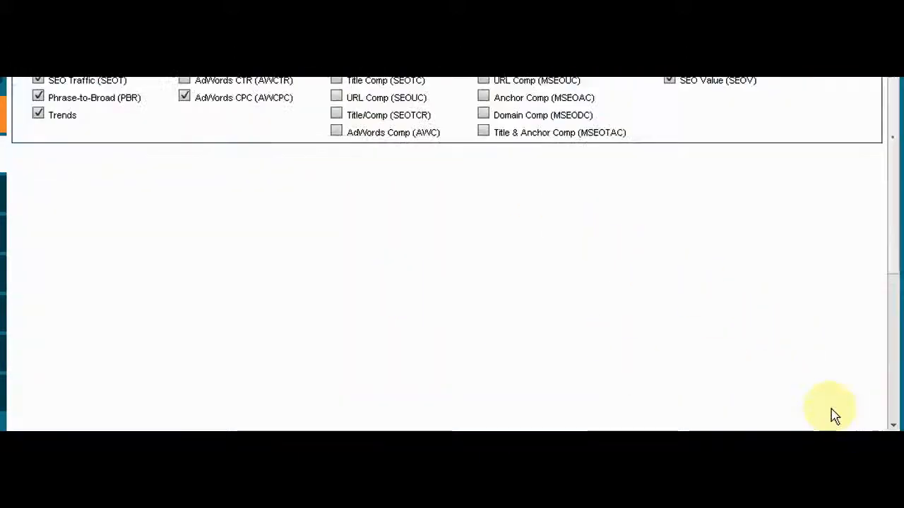
left_click(593, 420)
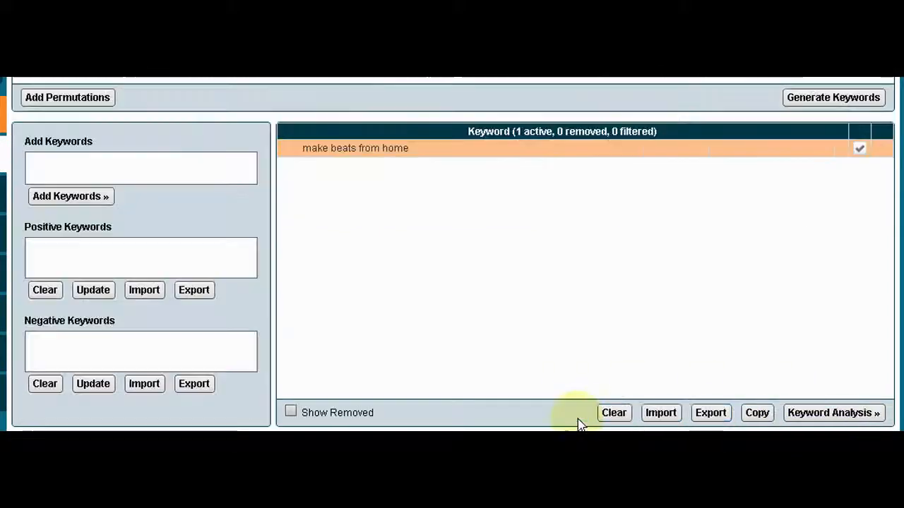
left_click(65, 103)
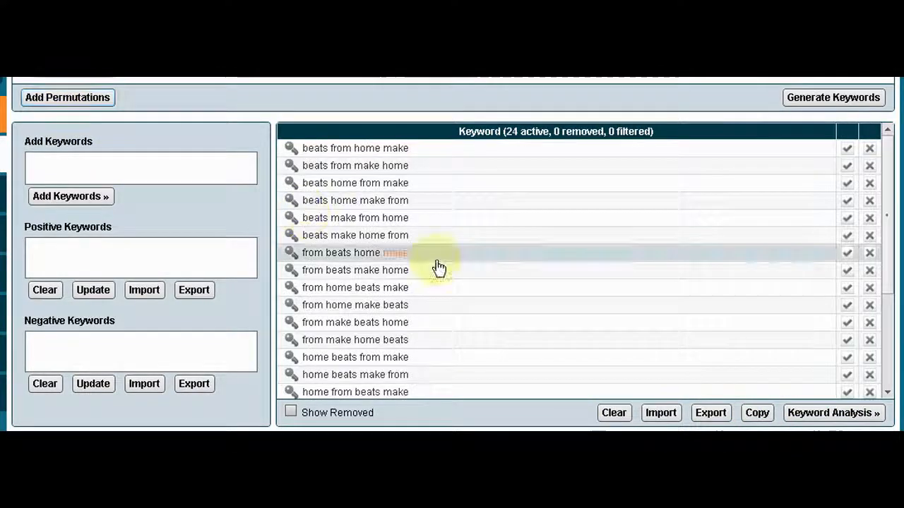
Analyze the "make beats from home" permutations and sort the results by SEO Traffic (SEOT)
scroll(782, 324, "down", 3)
left_click(832, 414)
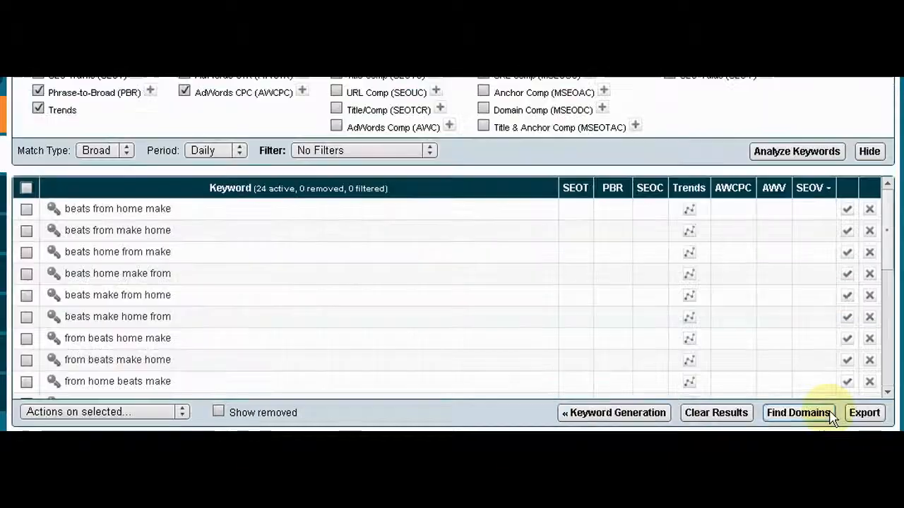
left_click(797, 151)
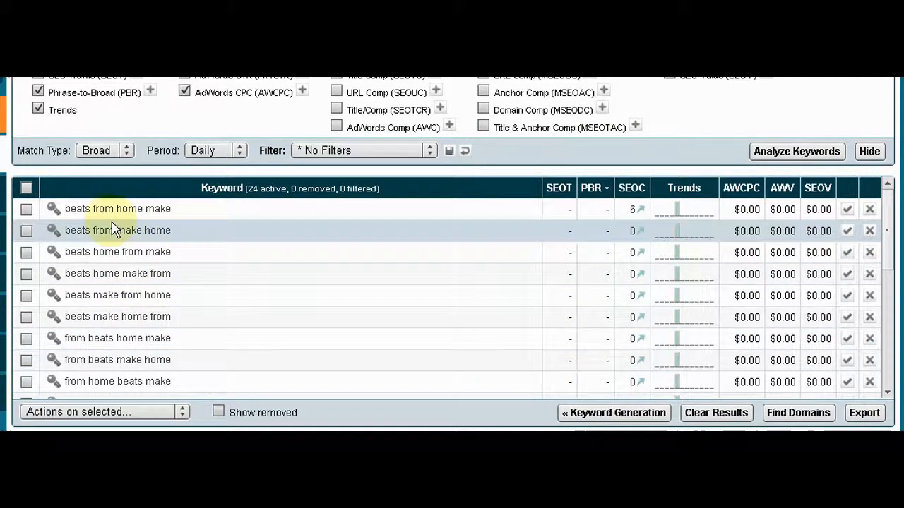
left_click(559, 190)
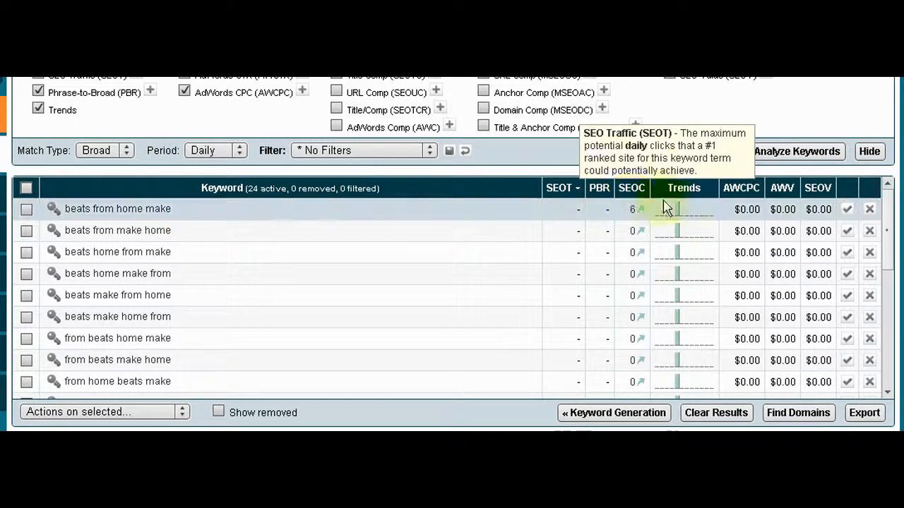
Create a new keyword project named "budget home studio" and open its Keyword Research
left_click(618, 416)
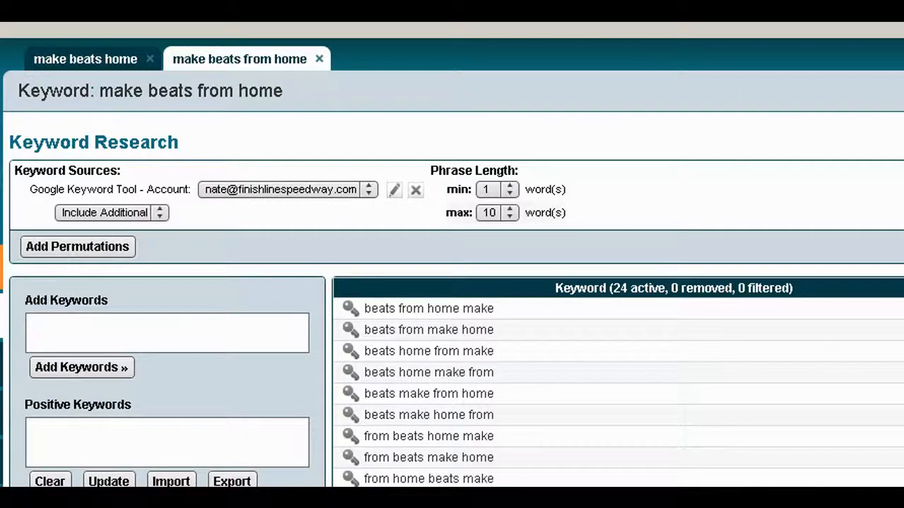
left_click(0, 164)
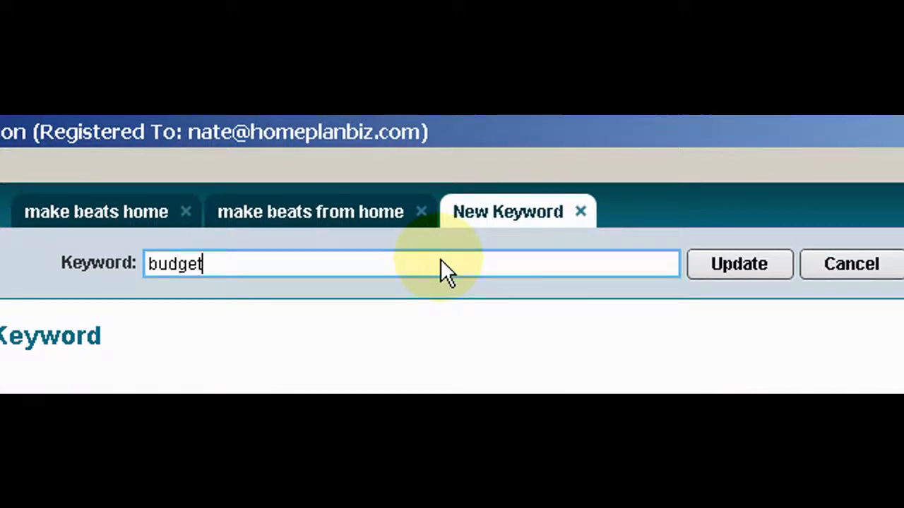
type("budget home studio")
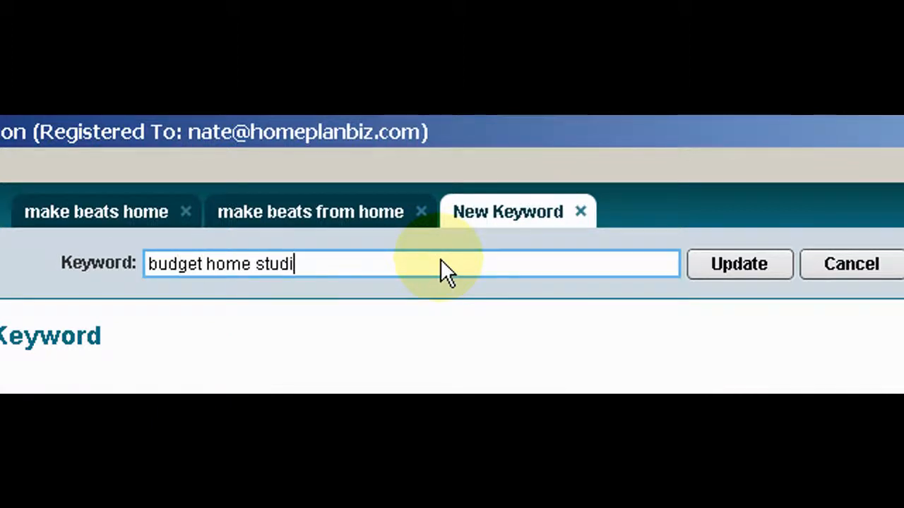
left_click(755, 255)
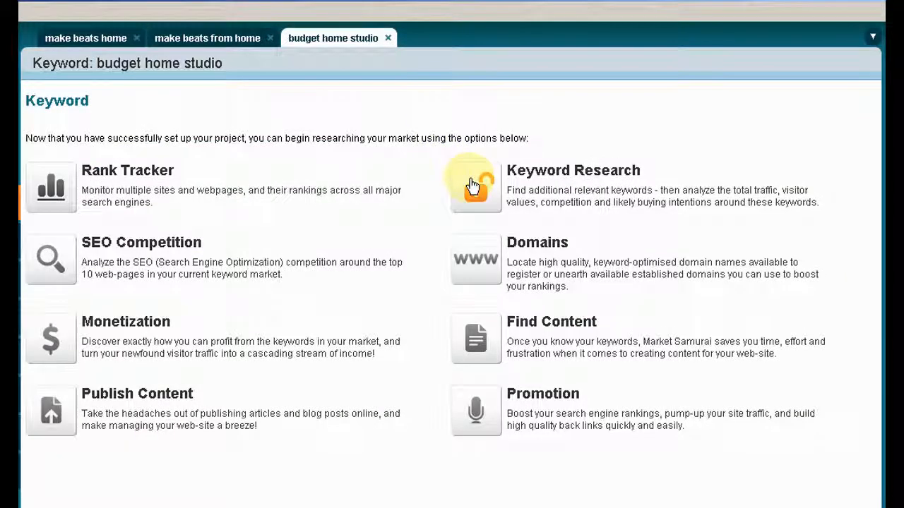
left_click(472, 186)
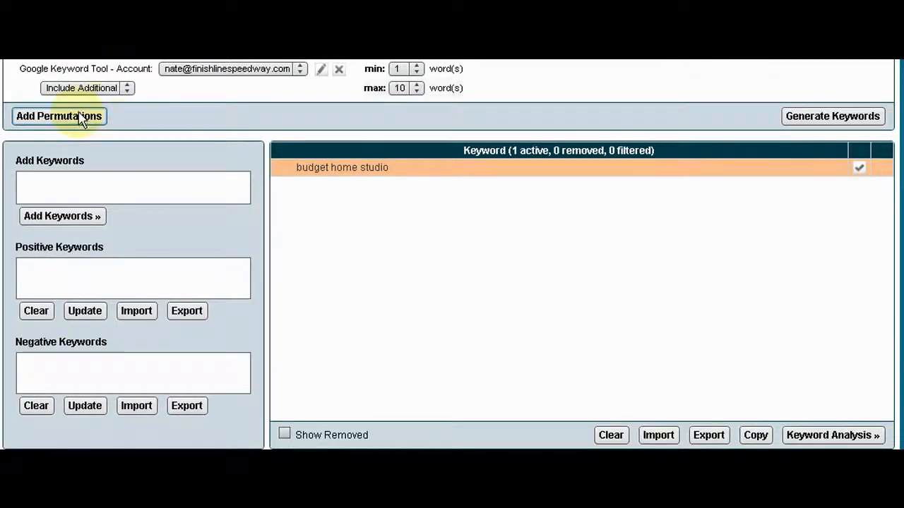
left_click(80, 118)
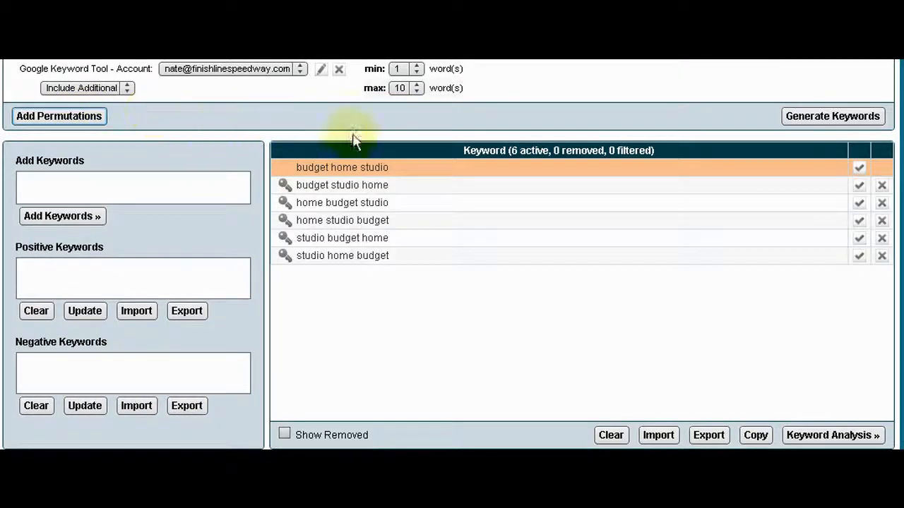
left_click(824, 118)
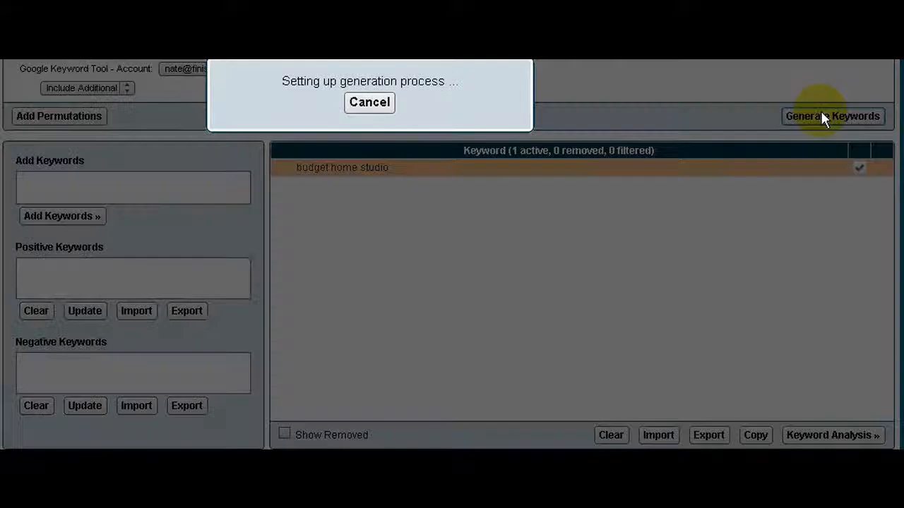
left_click(369, 104)
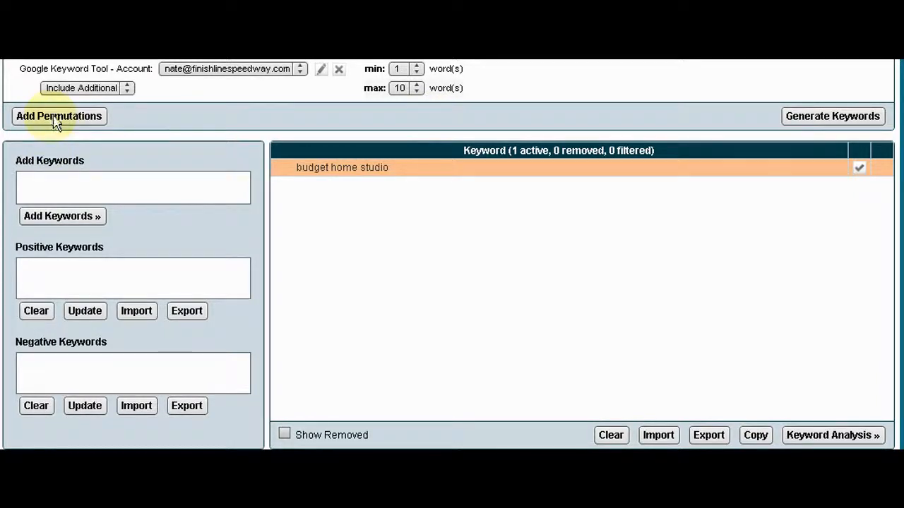
Add the permutations of "budget home studio" and run the keyword analysis on them
left_click(99, 115)
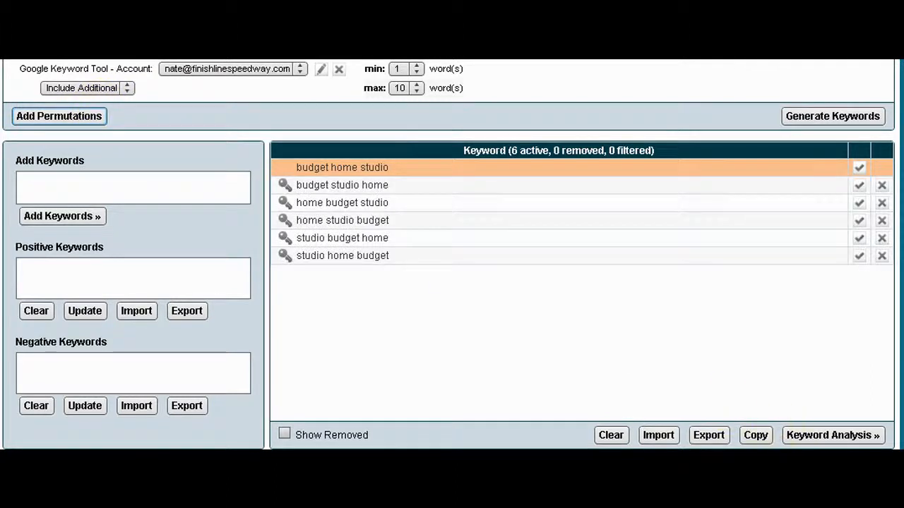
left_click(833, 435)
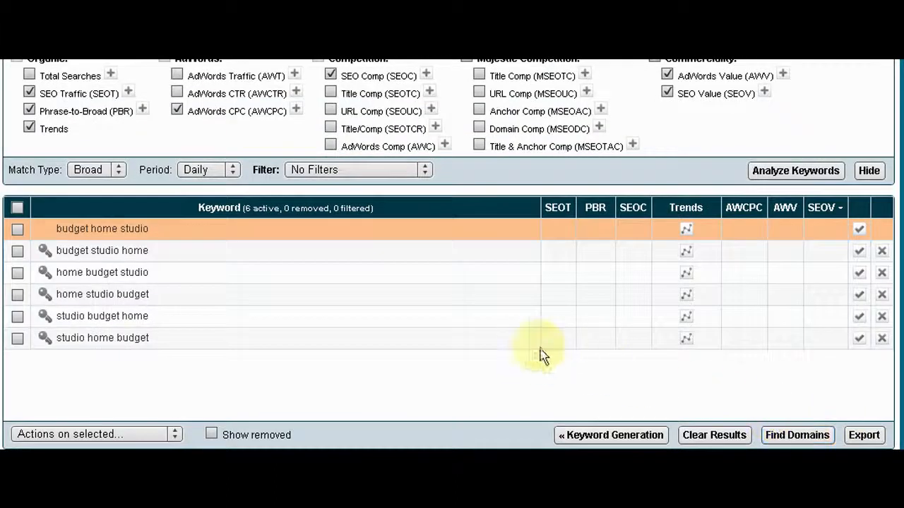
left_click(790, 170)
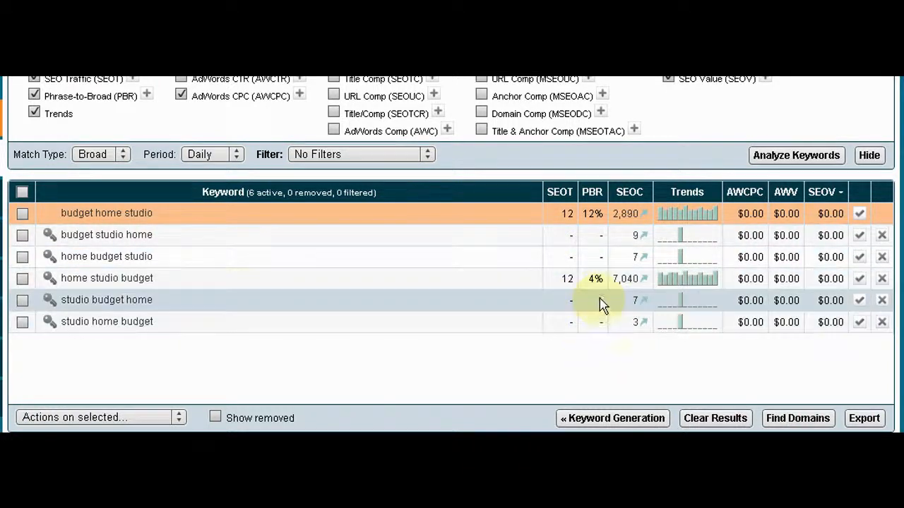
Remove "studio budget home", "studio home budget", "budget studio home" and "home budget studio" from the analyzed keywords
left_click(882, 302)
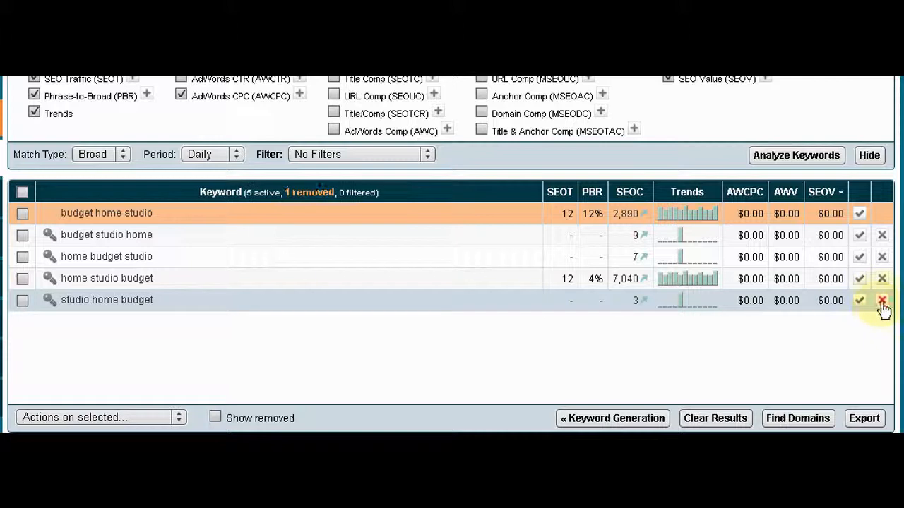
left_click(882, 302)
left_click(882, 236)
left_click(882, 236)
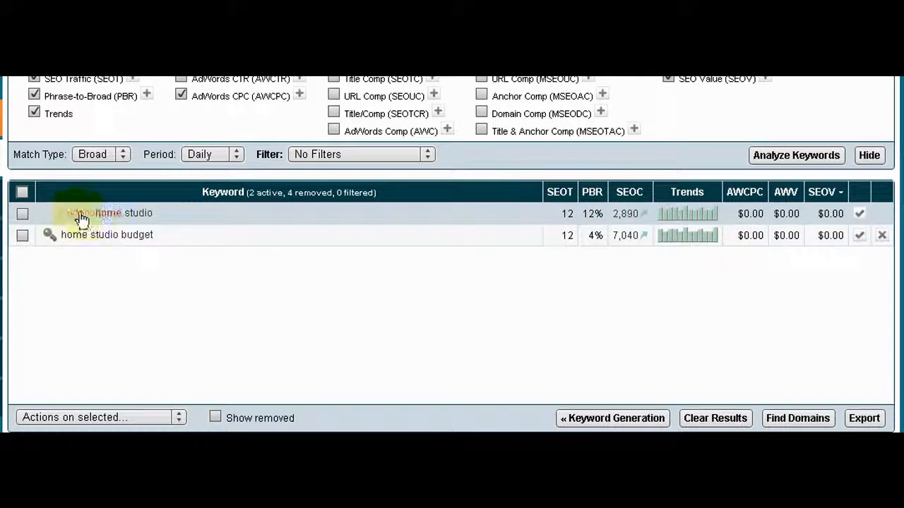
Compare the phrase-to-broad (PBR) values of the two remaining keywords and remove "home studio budget"
left_click(590, 215)
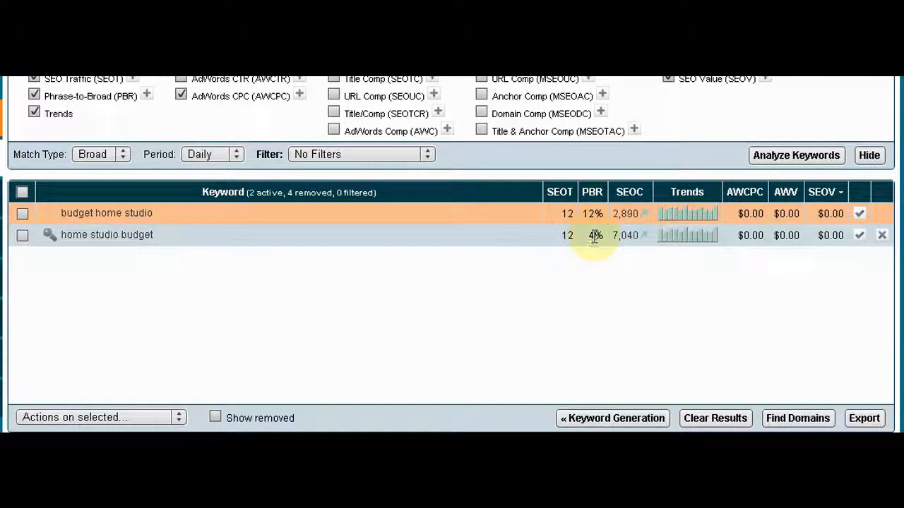
left_click(595, 210)
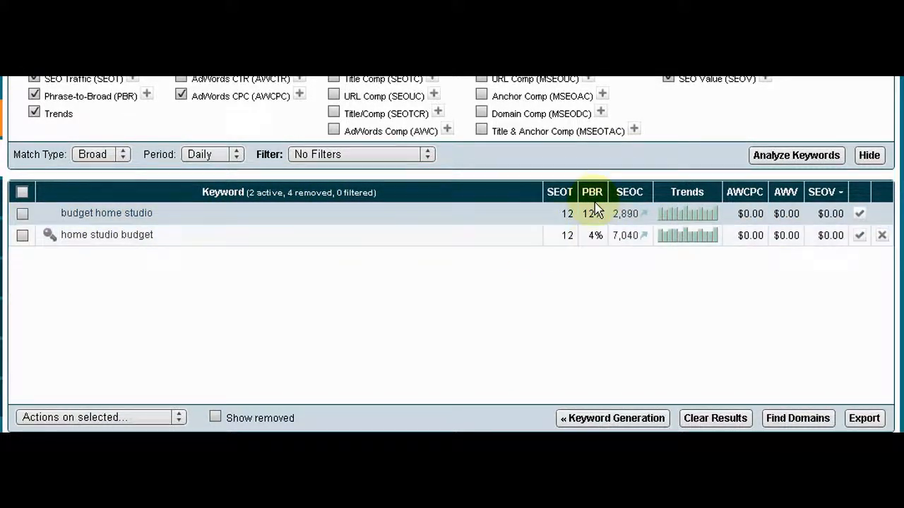
left_click(882, 236)
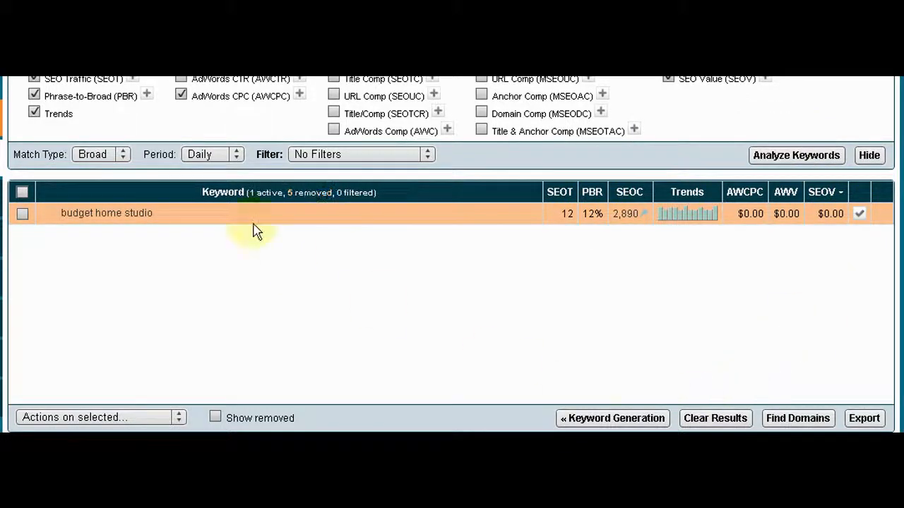
Show the removed keywords in the "budget home studio" analysis table
left_click(116, 212)
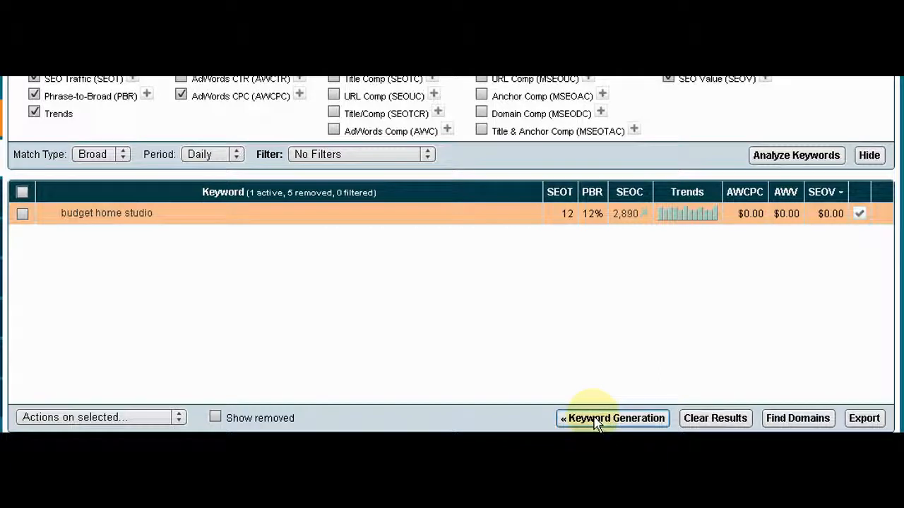
left_click(214, 416)
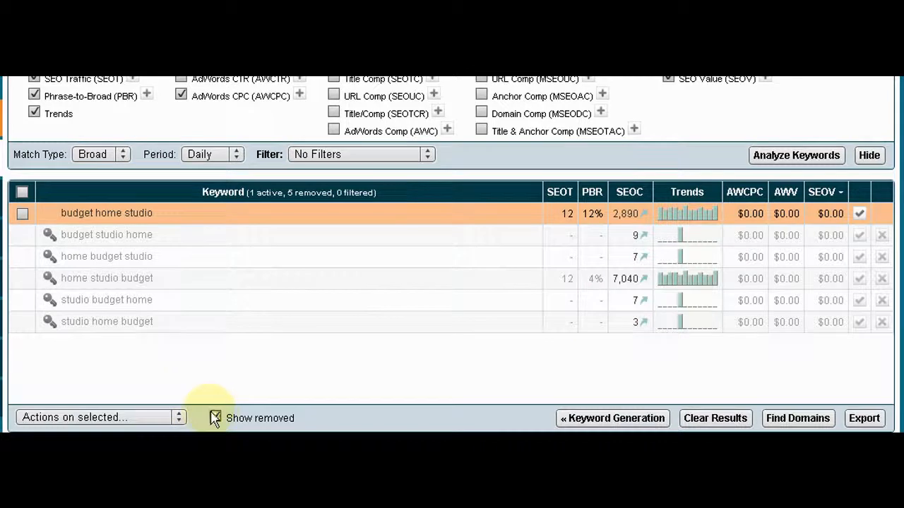
Hide the removed keywords and generate a new keyword list from the "budget home studio" seed
left_click(214, 417)
left_click(586, 418)
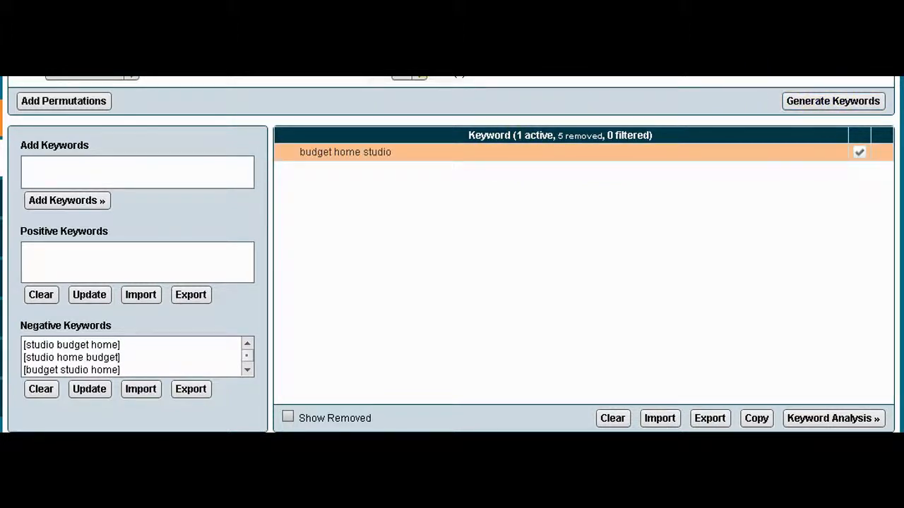
left_click(409, 74)
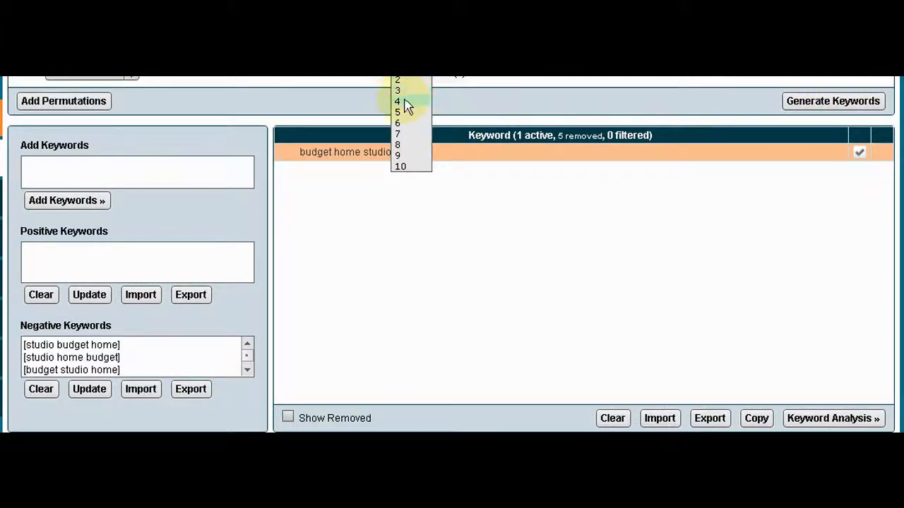
left_click(410, 72)
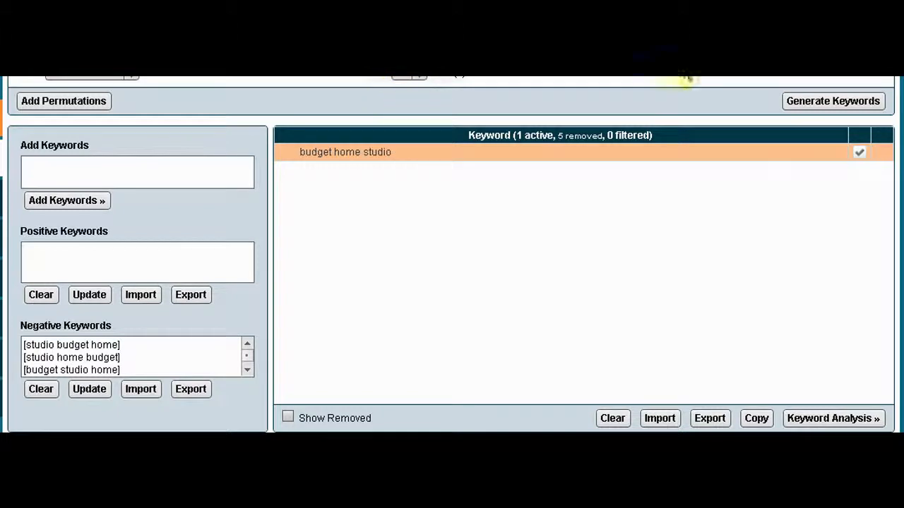
left_click(832, 98)
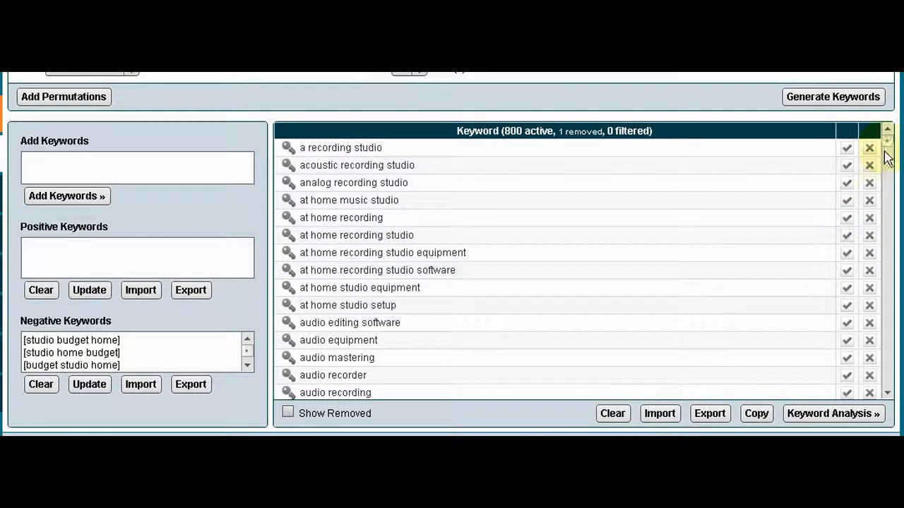
scroll(887, 169, "down", 1)
left_click_drag(887, 170, 891, 131)
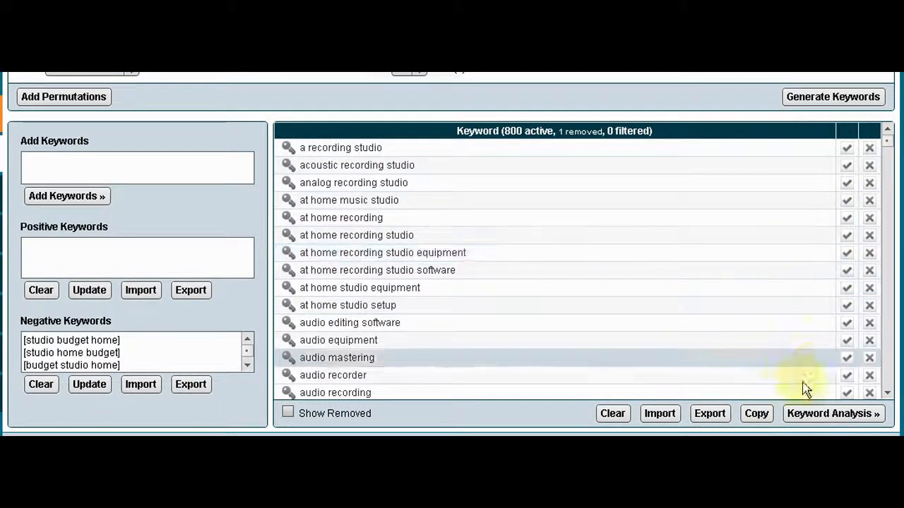
Run the keyword analysis on the generated keywords, including traffic, phrase-to-broad, competition and SEO value
left_click(812, 416)
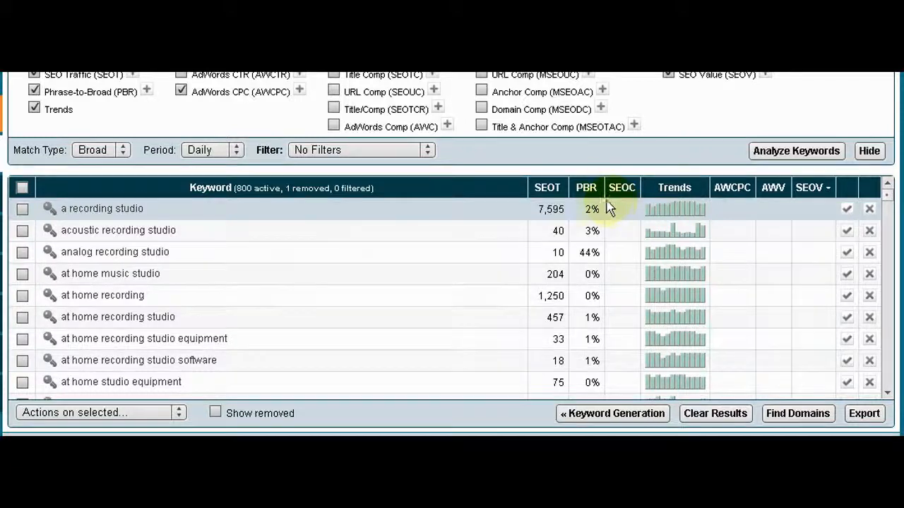
mouse_move(583, 192)
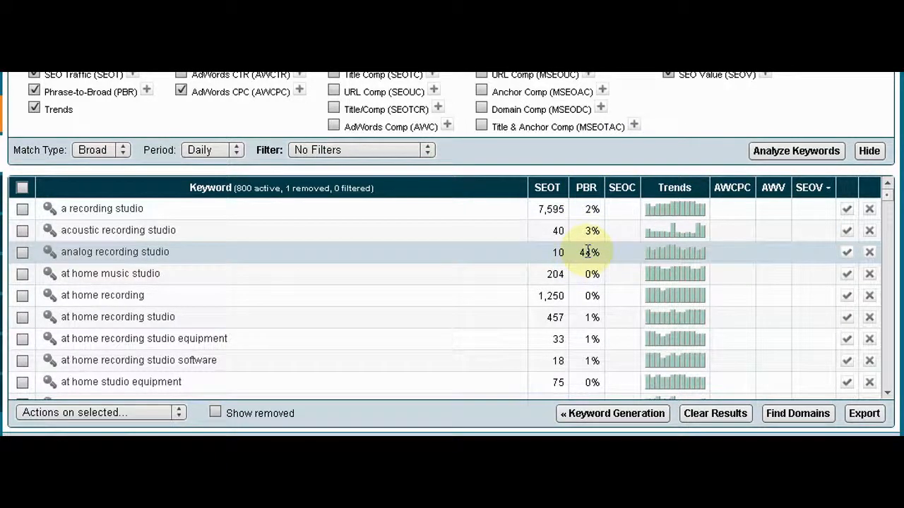
mouse_move(548, 192)
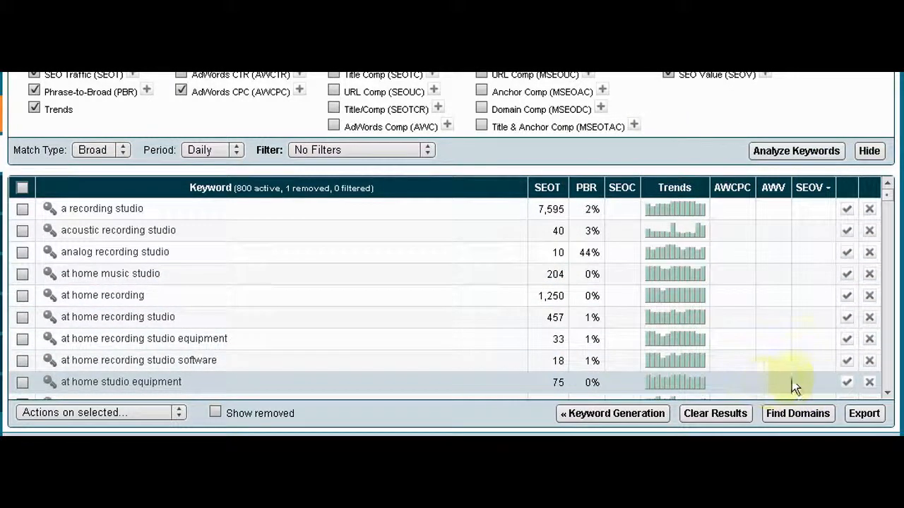
left_click(816, 159)
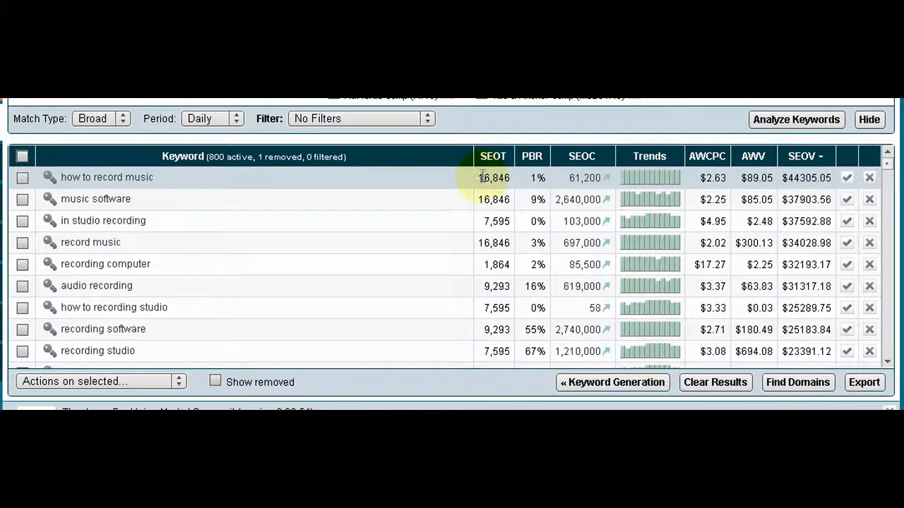
Sort the full set of analyzed keywords by phrase-to-broad (PBR) from highest to lowest
mouse_move(486, 162)
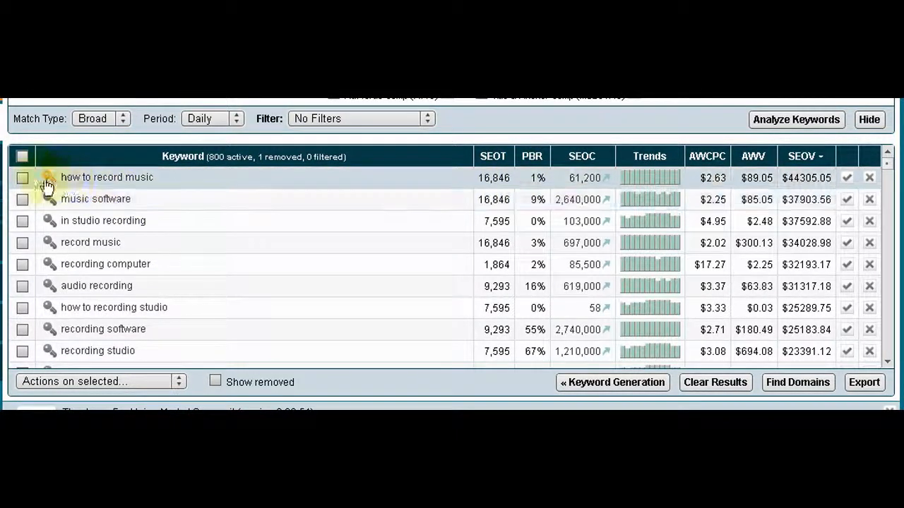
left_click(534, 160)
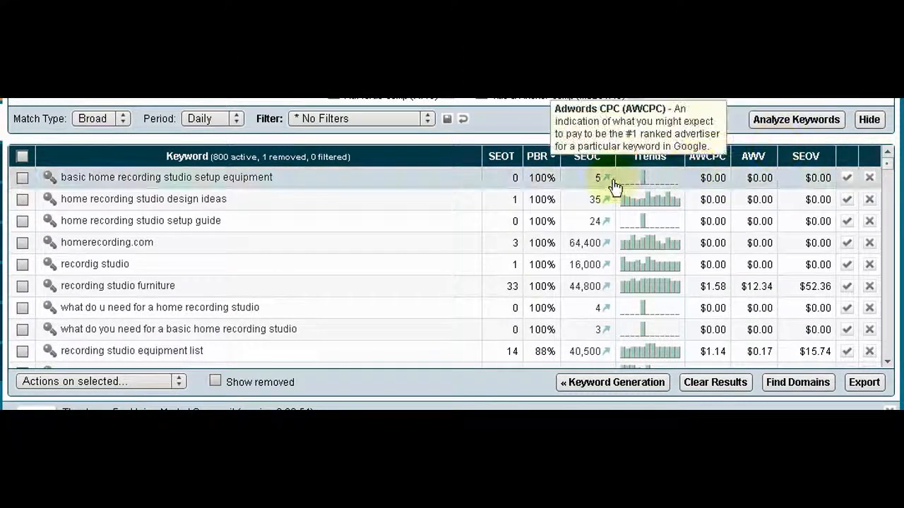
scroll(431, 134, "up", 1)
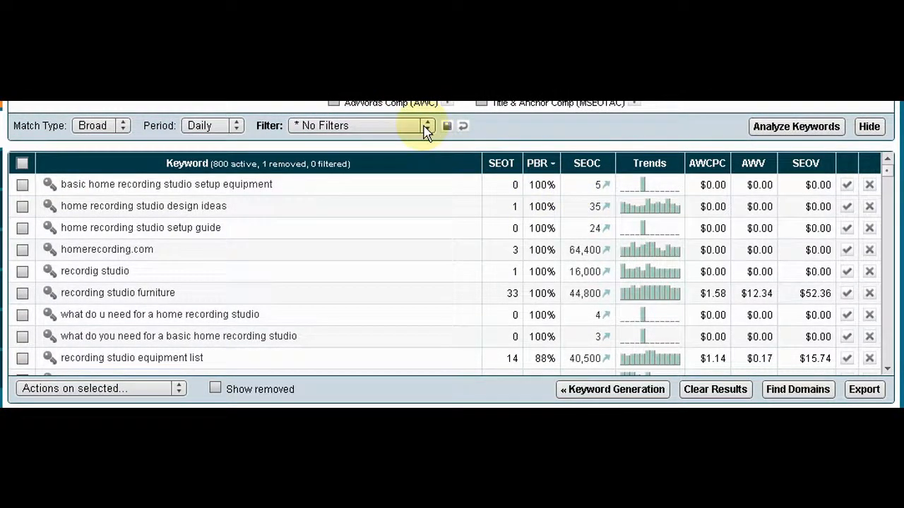
Apply the Long Tail filter to the analyzed keywords and sort the filtered list by PBR in descending order
left_click(426, 128)
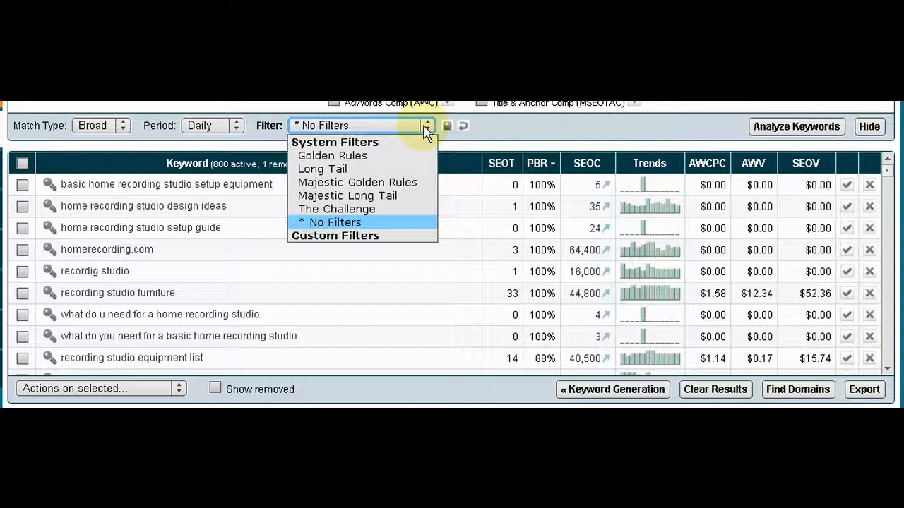
left_click(324, 170)
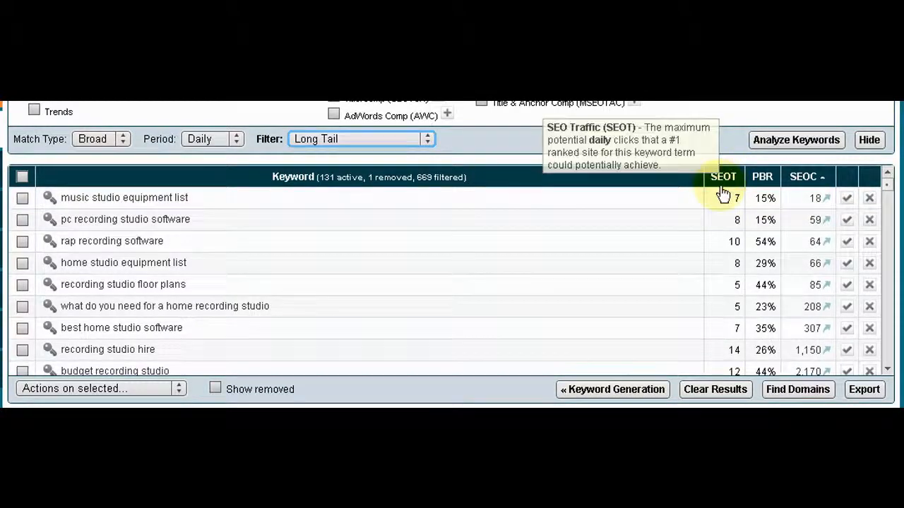
left_click(763, 185)
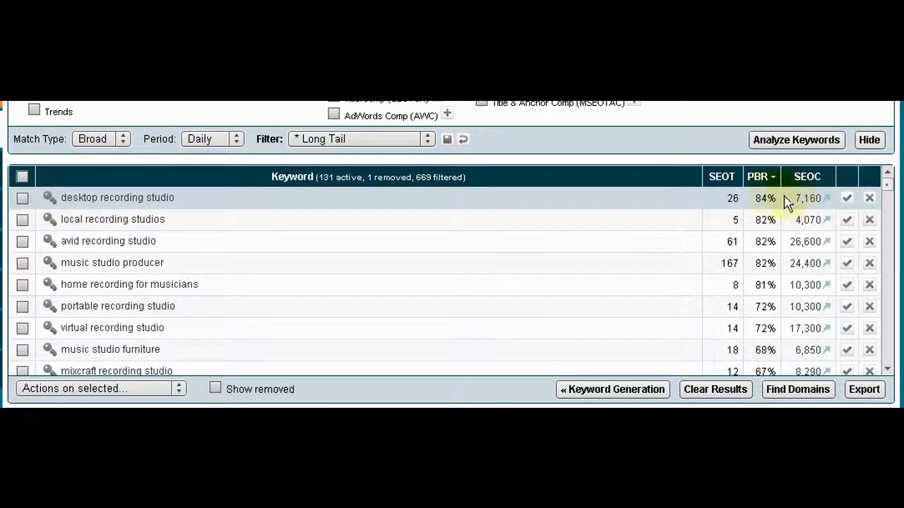
Examine the Long Tail keywords and compare their SEO traffic, PBR and SEO competition values to find usable candidates
scroll(641, 241, "down", 4)
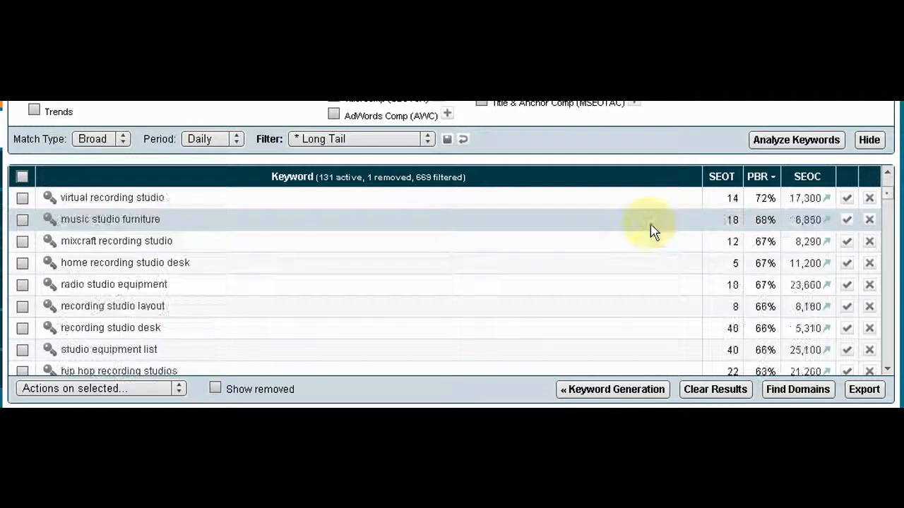
scroll(697, 223, "down", 4)
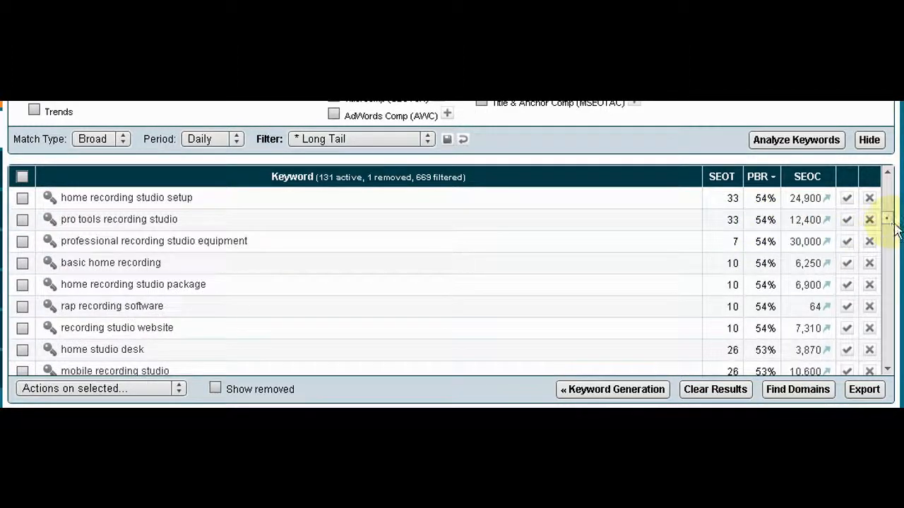
left_click_drag(891, 222, 888, 121)
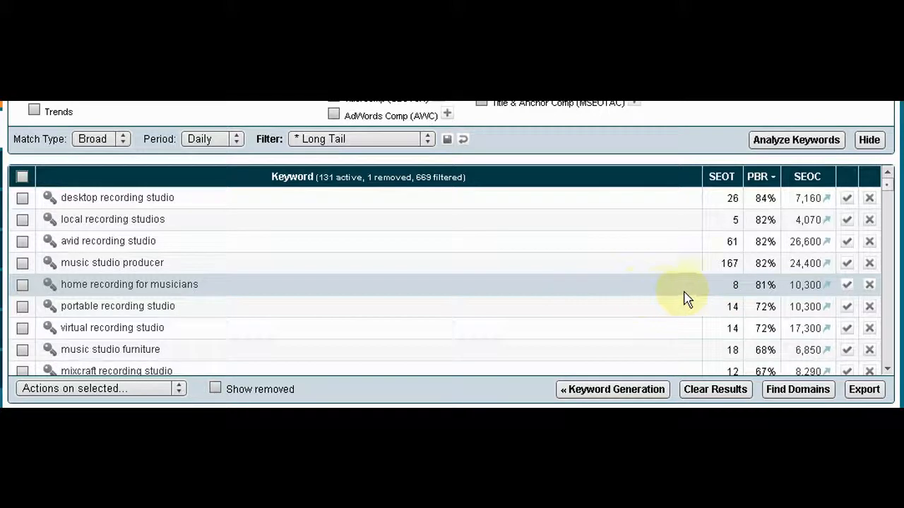
scroll(749, 289, "down", 5)
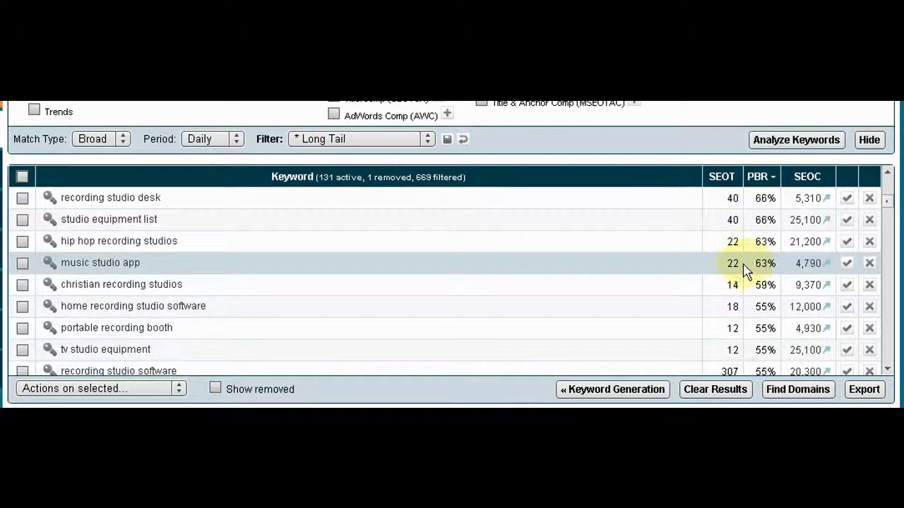
scroll(745, 269, "down", 1)
scroll(595, 280, "down", 1)
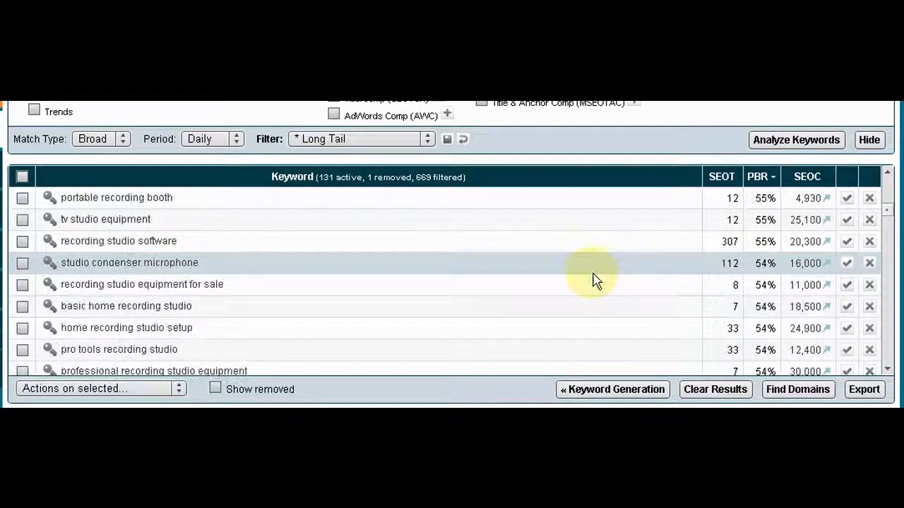
scroll(591, 280, "down", 1)
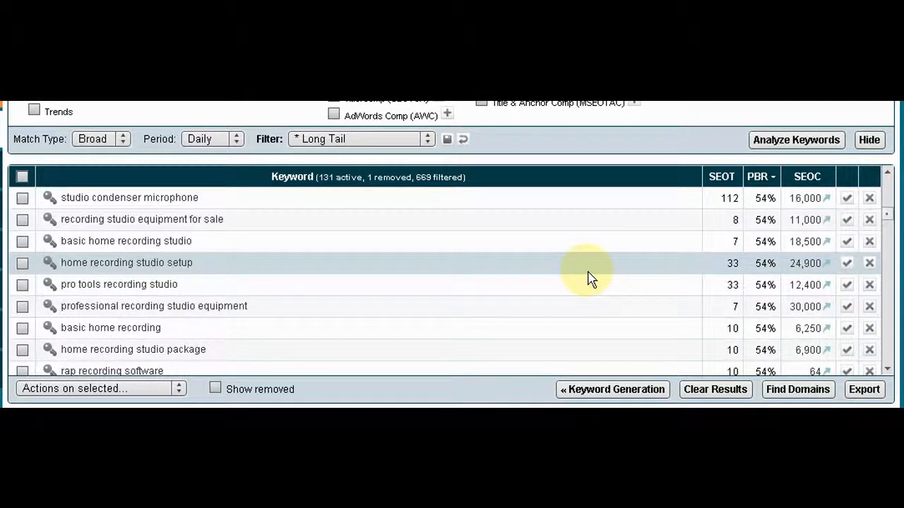
scroll(591, 280, "down", 1)
scroll(591, 279, "down", 2)
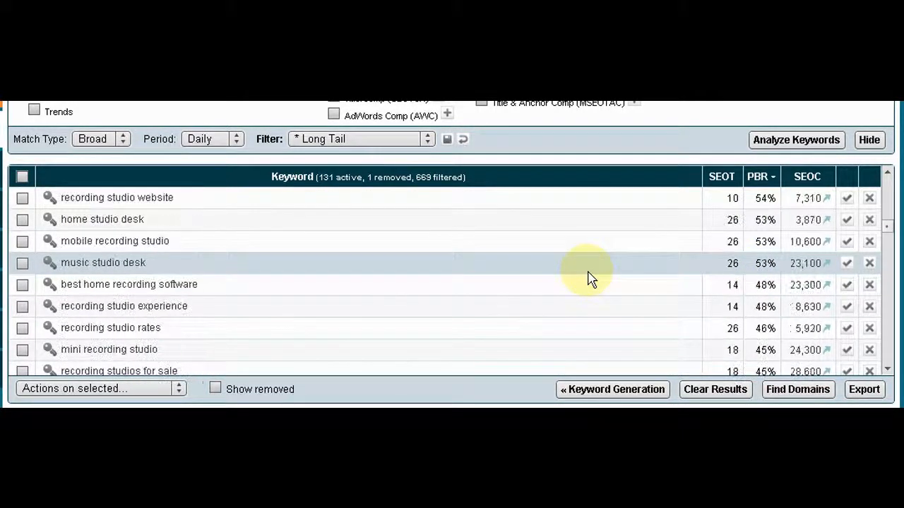
scroll(591, 280, "down", 5)
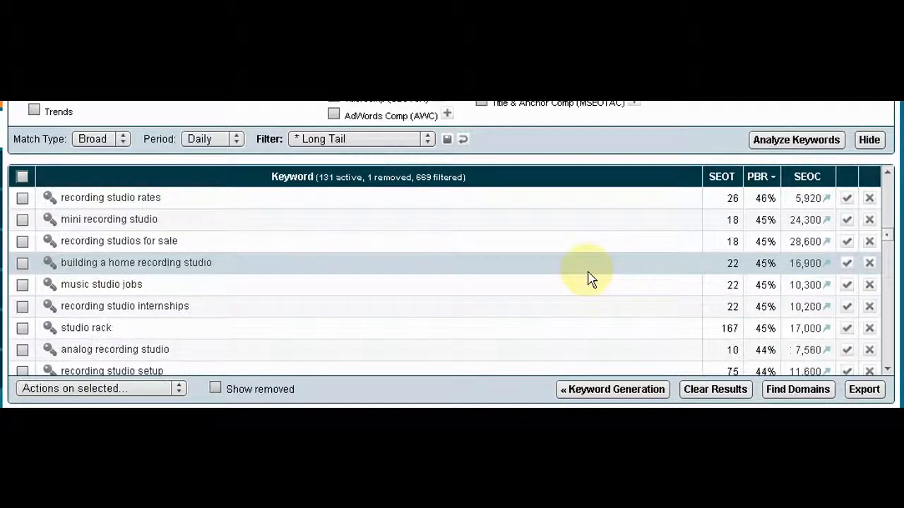
scroll(591, 280, "down", 3)
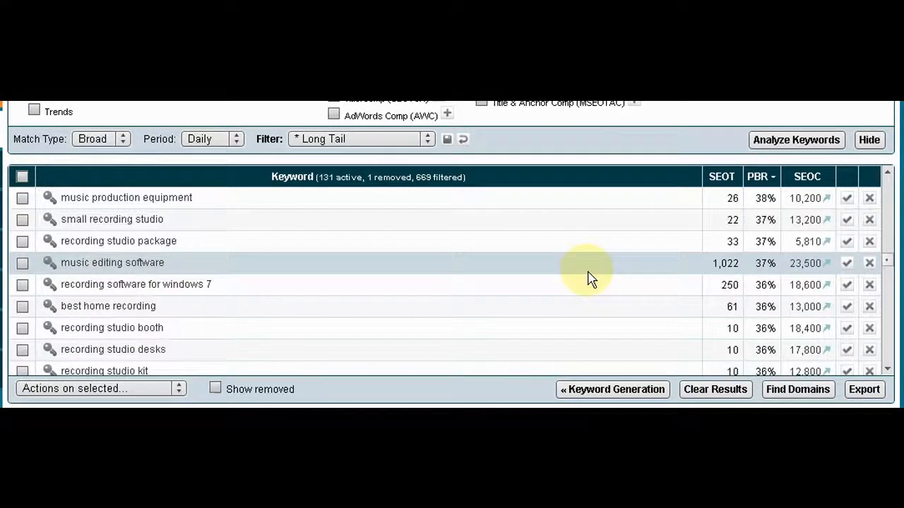
scroll(591, 276, "down", 1)
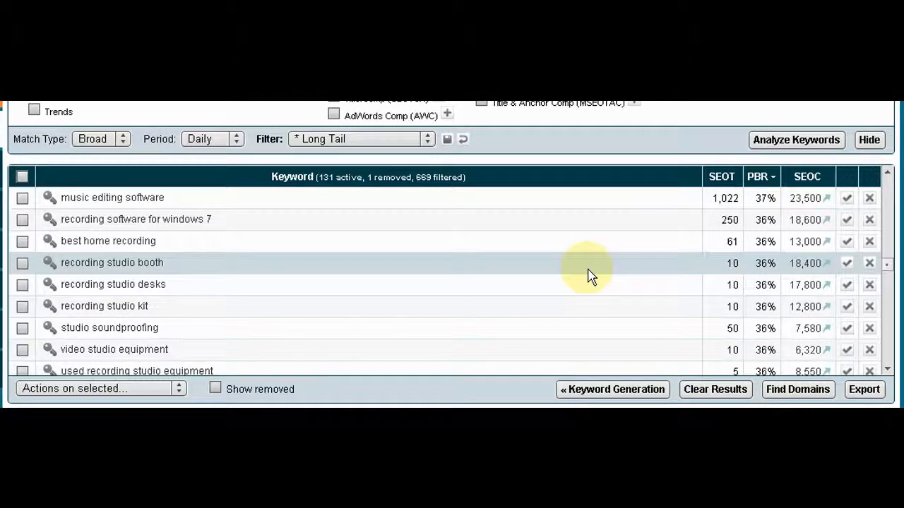
scroll(591, 277, "down", 10)
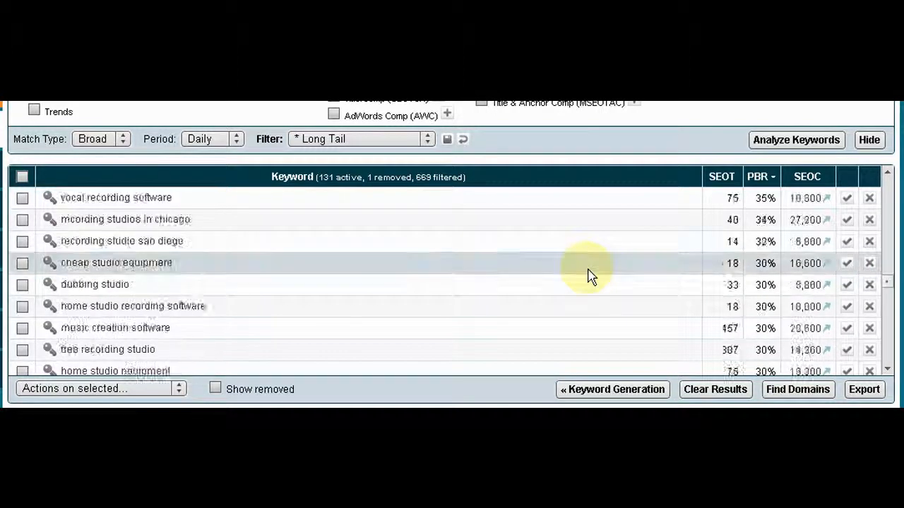
scroll(591, 277, "down", 12)
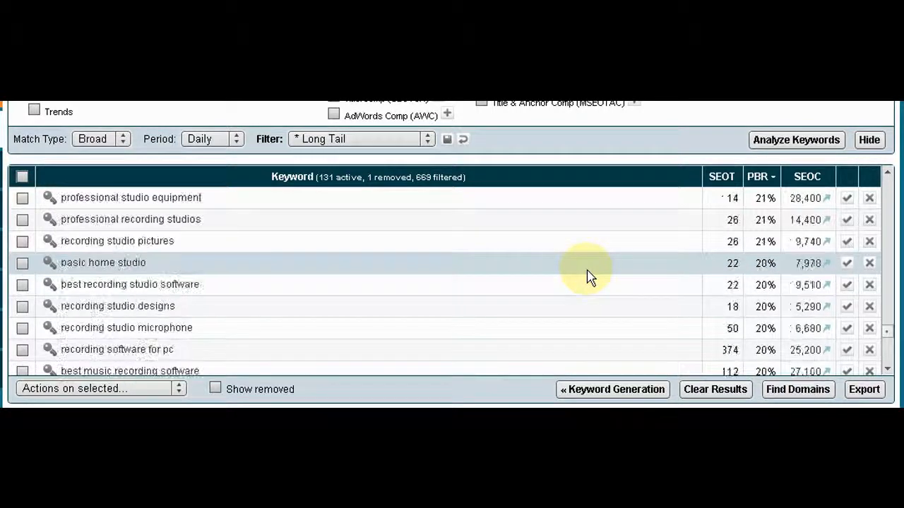
scroll(591, 275, "up", 10)
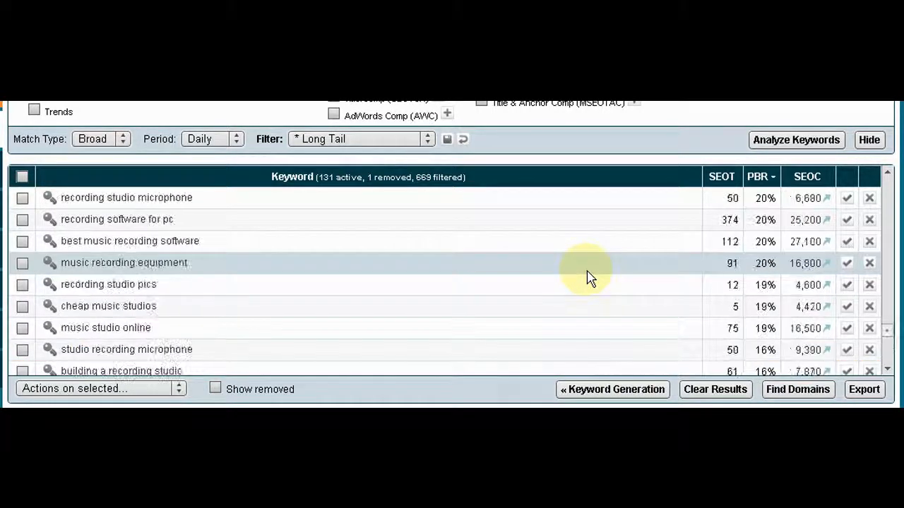
scroll(586, 265, "up", 10)
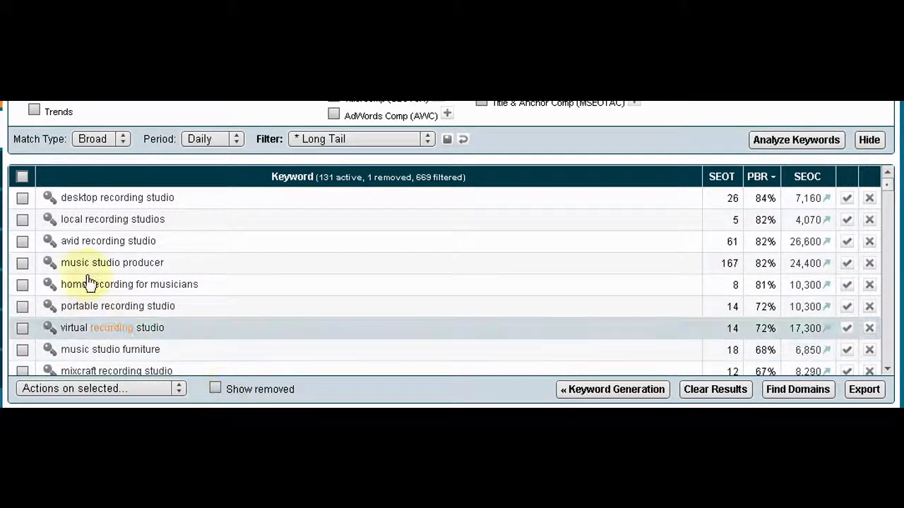
Select all the filtered Long Tail keywords and copy them to the clipboard as tags
left_click(22, 177)
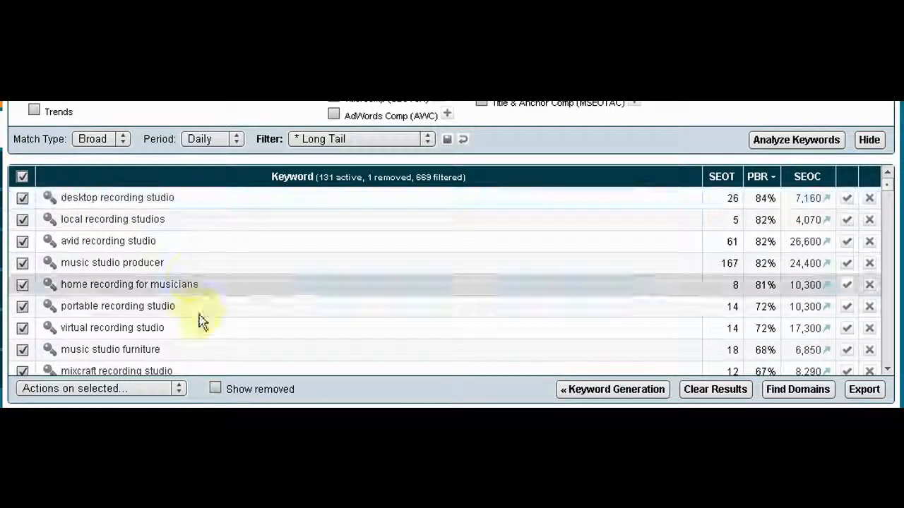
left_click(177, 391)
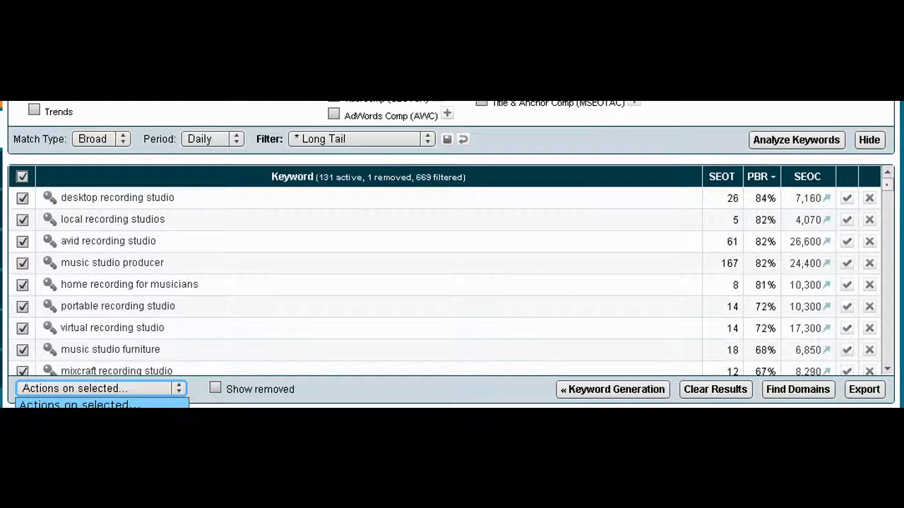
left_click(78, 438)
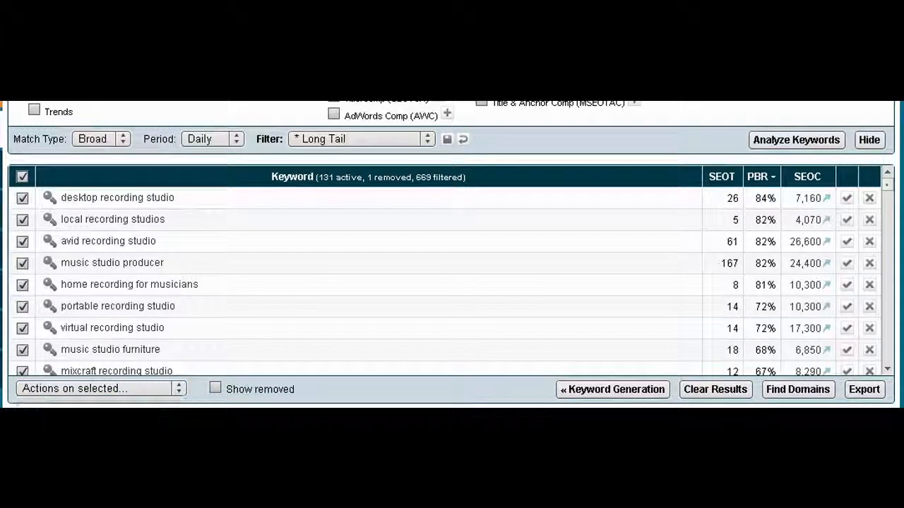
left_click(373, 179)
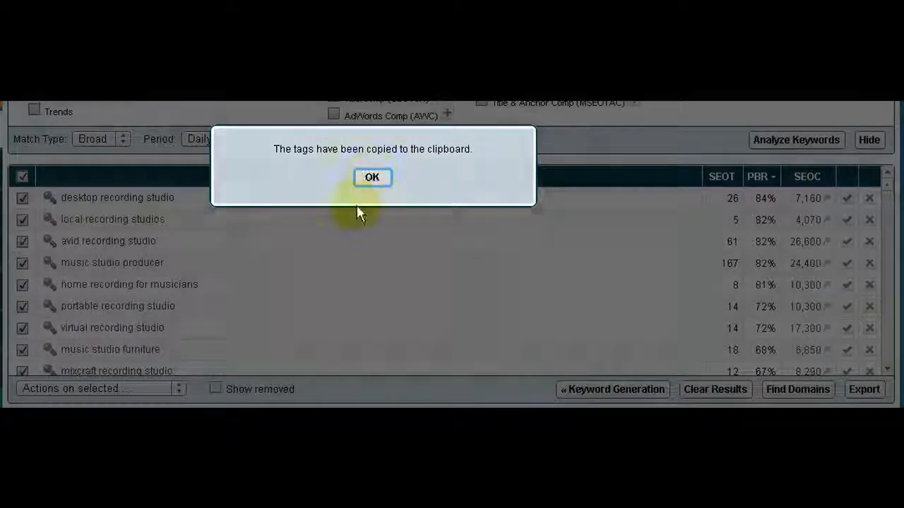
Switch to an empty Notepad document and paste the copied keyword tags into it
key("alt+Tab")
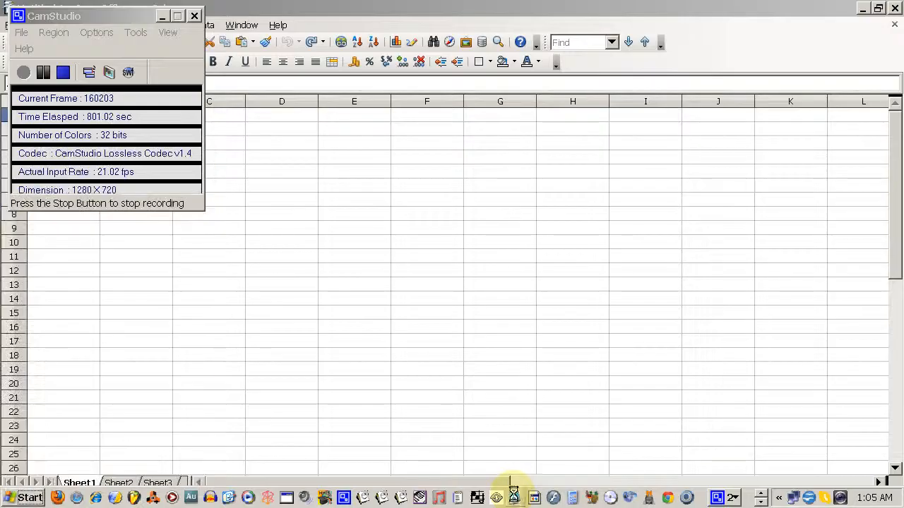
left_click(512, 490)
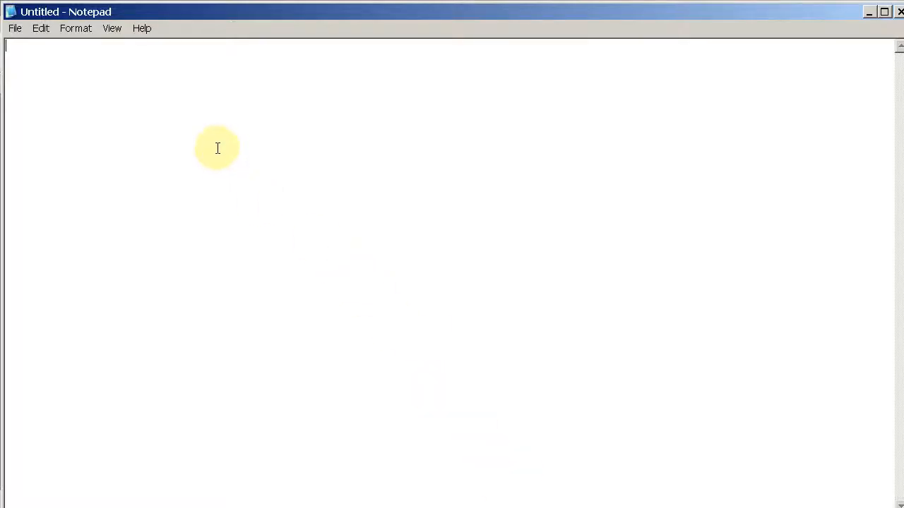
key("ctrl+v")
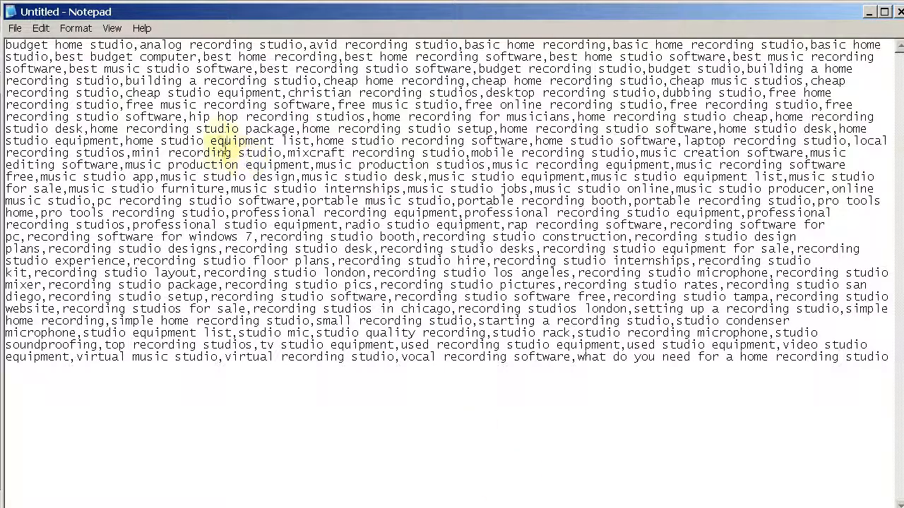
Save the pasted tags in My Documents as beat.csv with the file type All Files, and close Notepad
left_click(15, 28)
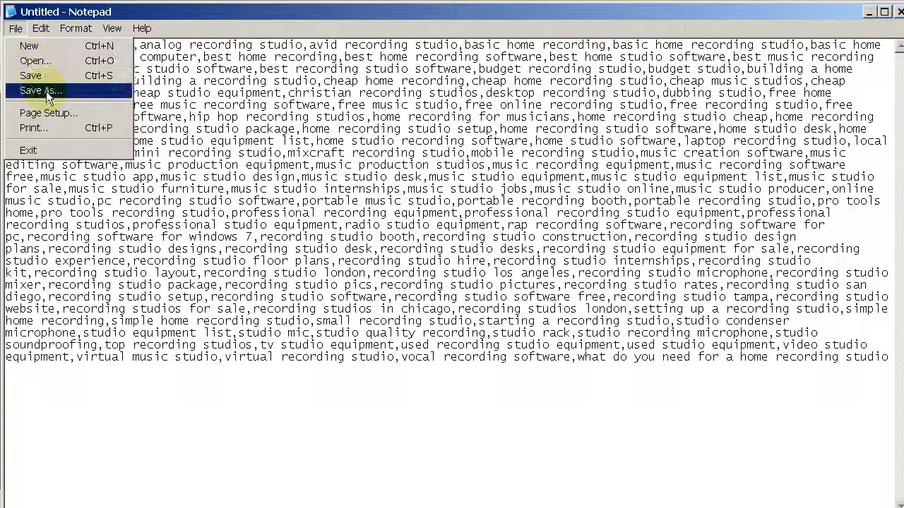
left_click(47, 92)
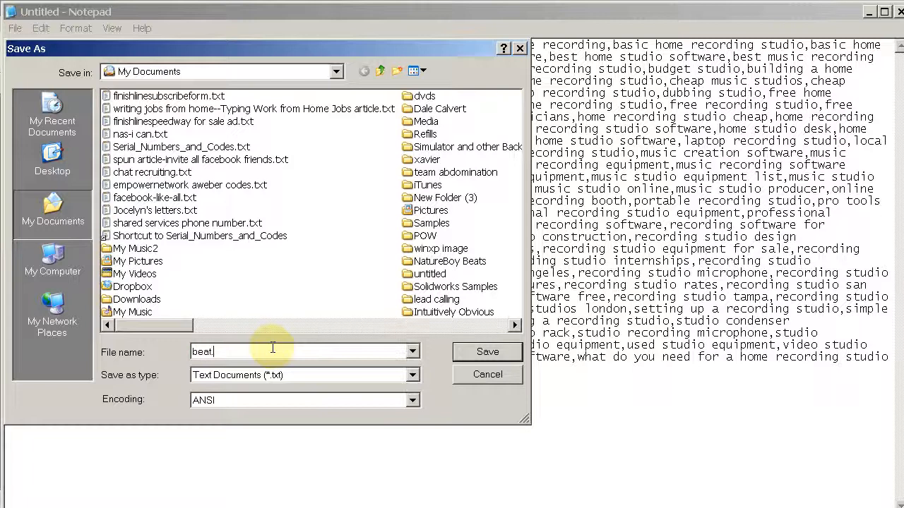
left_click(412, 375)
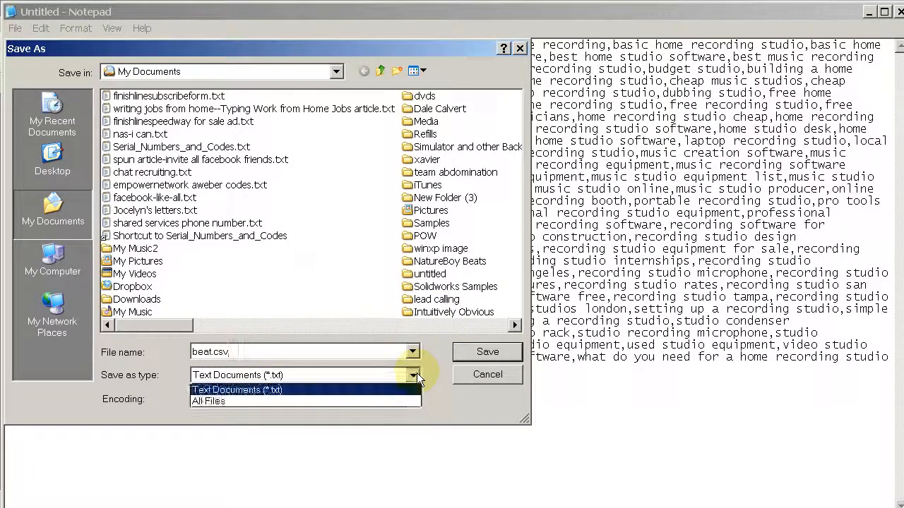
left_click(332, 399)
left_click(483, 353)
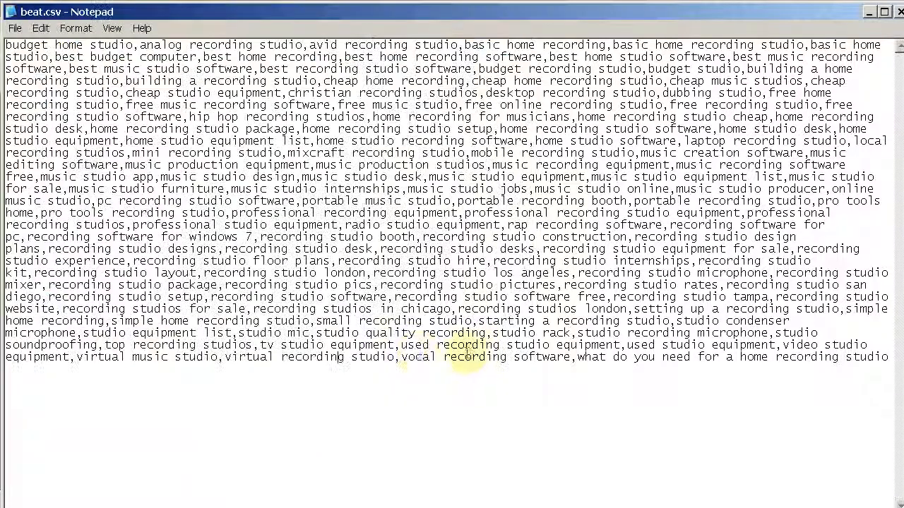
left_click(899, 12)
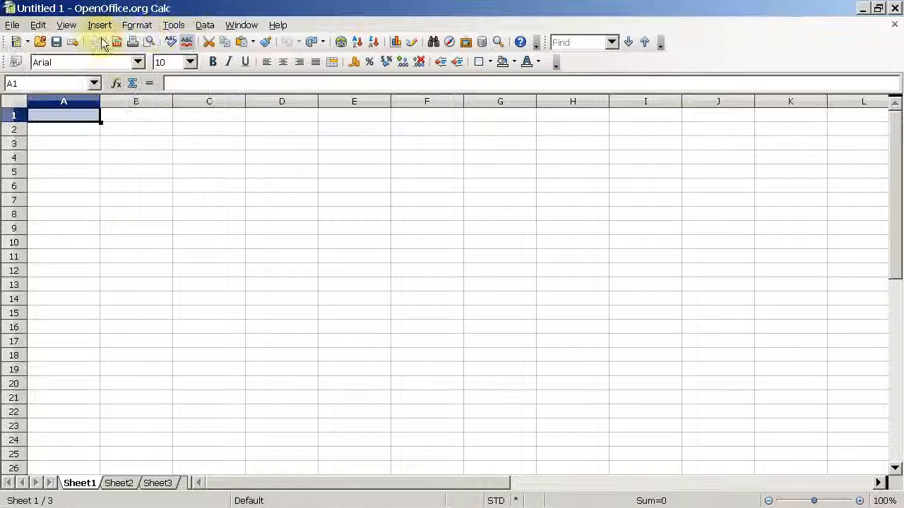
In OpenOffice Calc, browse My Documents for a file to open, showing file details sorted by modification date with the newest first
left_click(12, 24)
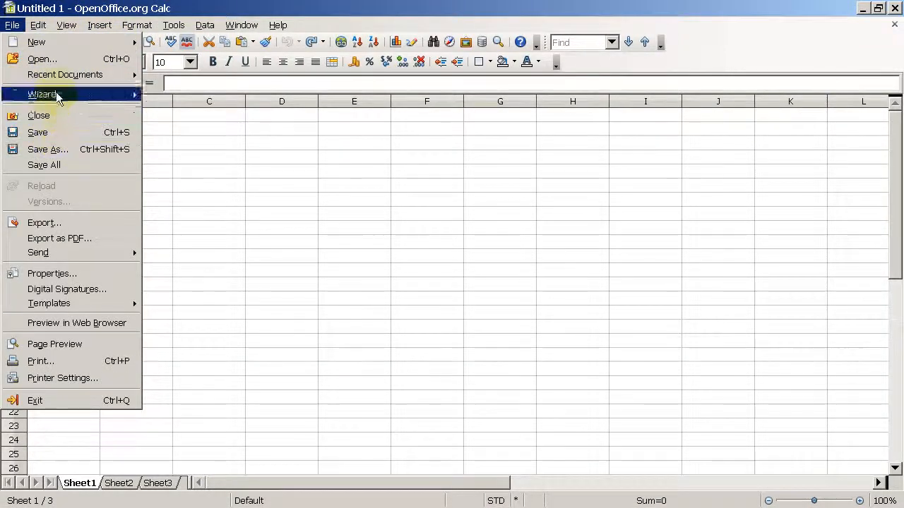
left_click(41, 59)
left_click_drag(620, 242, 319, 89)
left_click(173, 236)
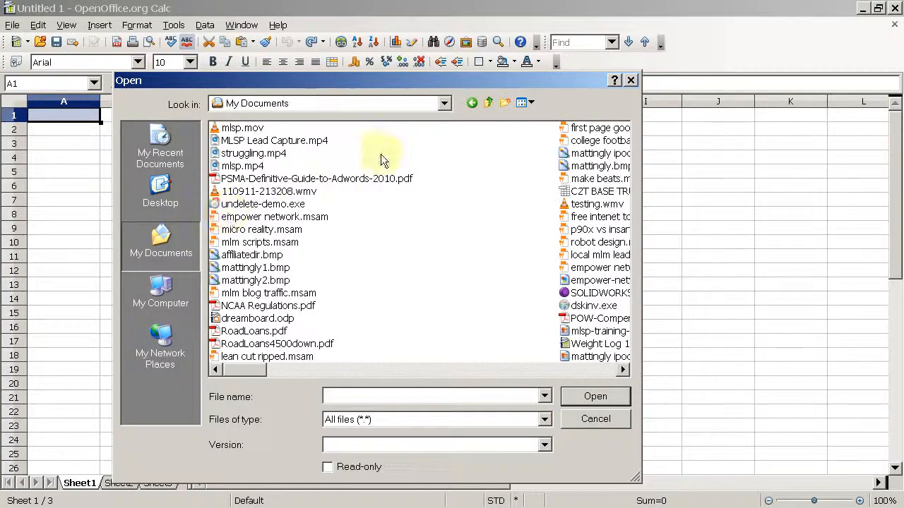
left_click(523, 102)
left_click(538, 177)
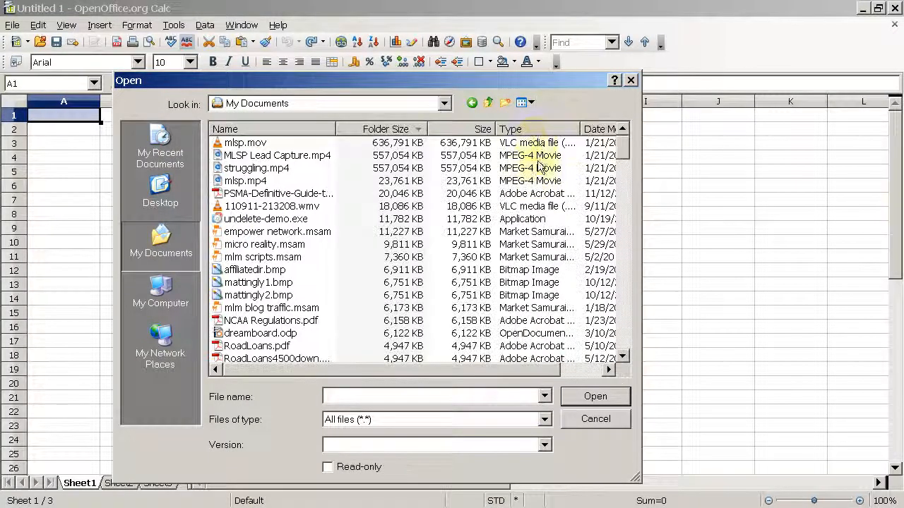
left_click(597, 130)
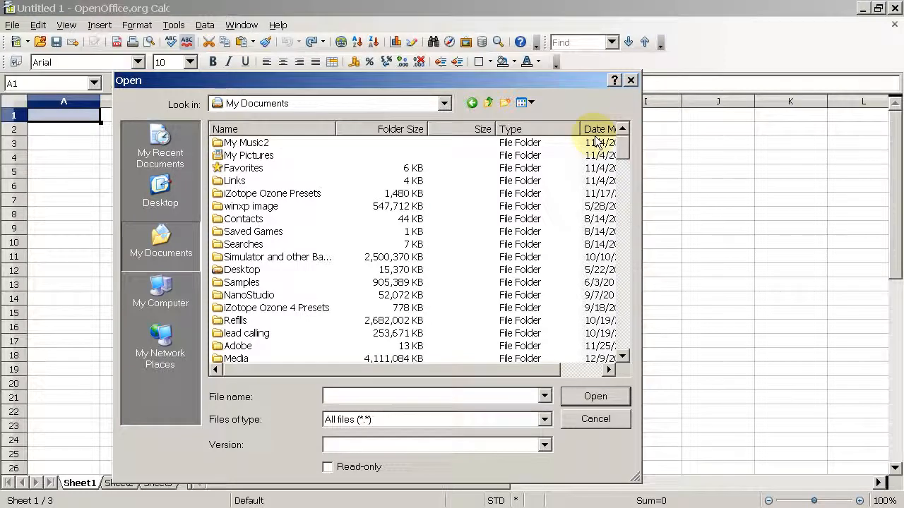
left_click(596, 131)
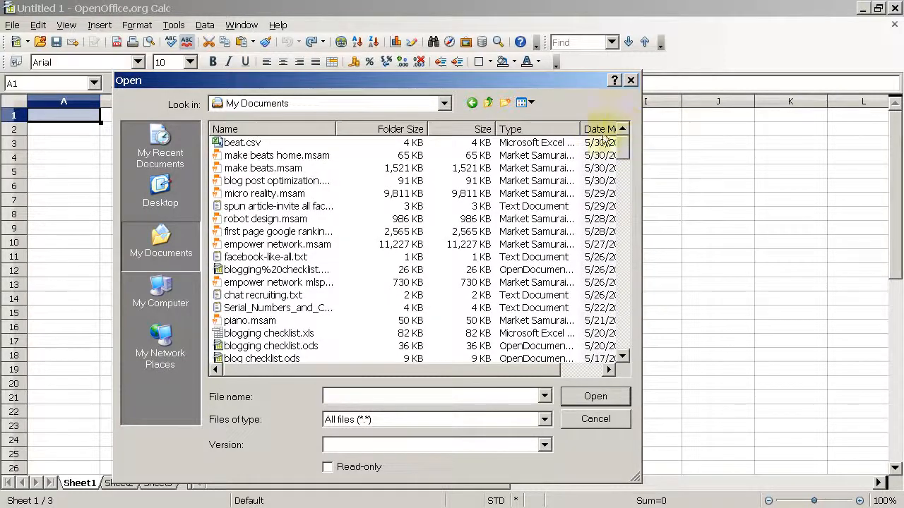
Open beat.csv as comma-separated text and look across the imported keyword columns
double_click(228, 142)
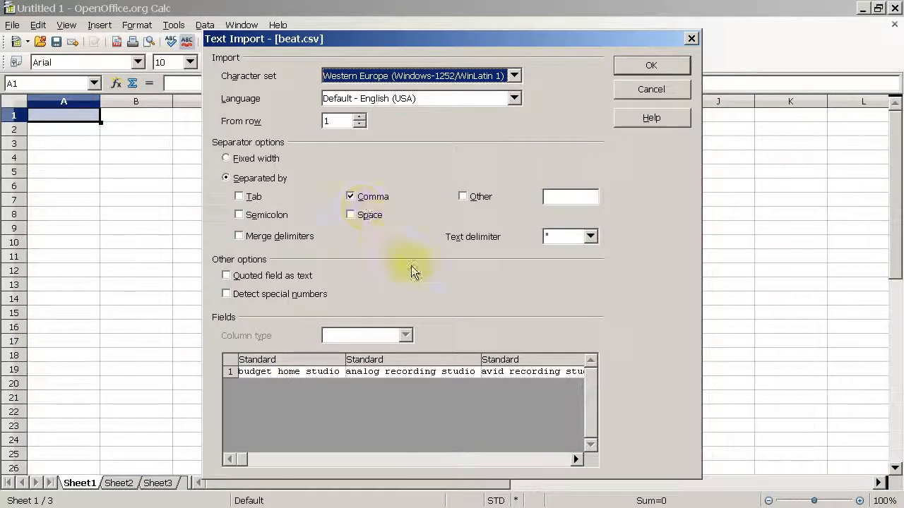
left_click(646, 68)
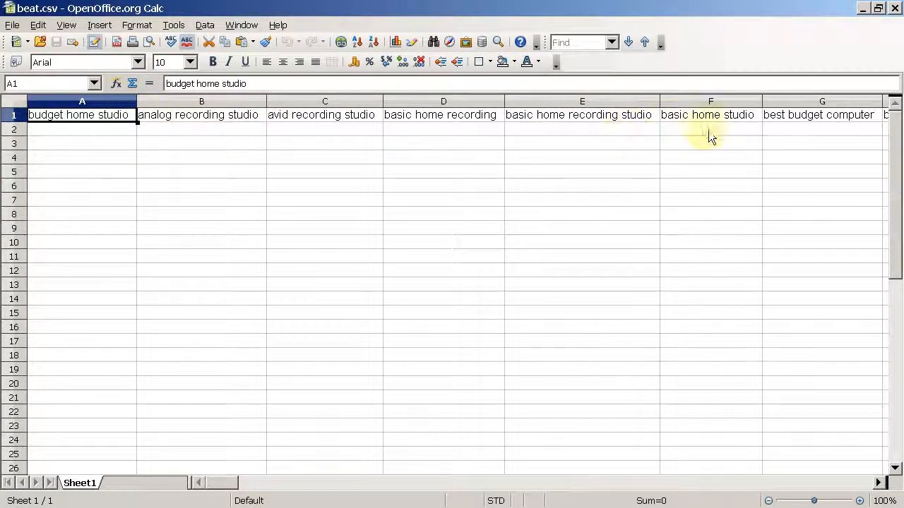
left_click_drag(234, 483, 210, 487)
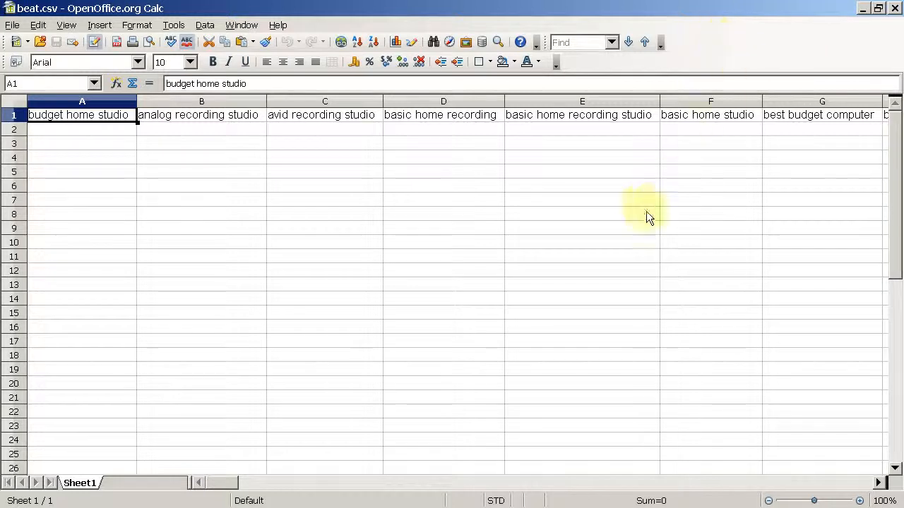
Return to Market Samurai and examine the SEOT, PBR and SEOC values of the filtered budget home studio keywords
key("alt+Tab")
key("alt+Tab")
key("alt+Tab")
key("alt+Tab")
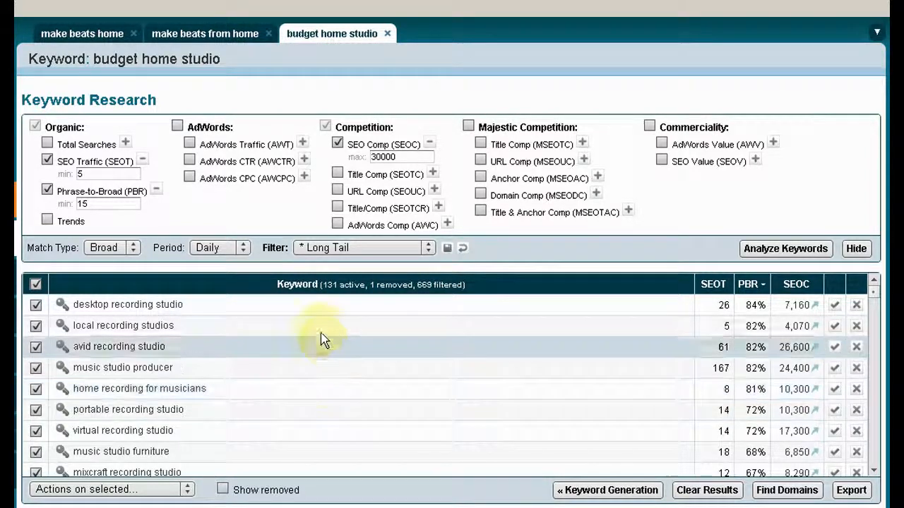
scroll(321, 336, "down", 3)
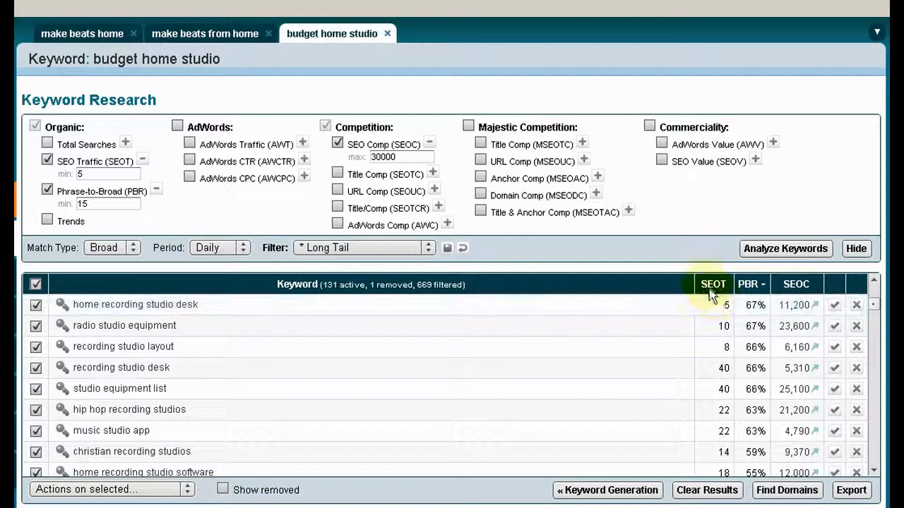
mouse_move(789, 295)
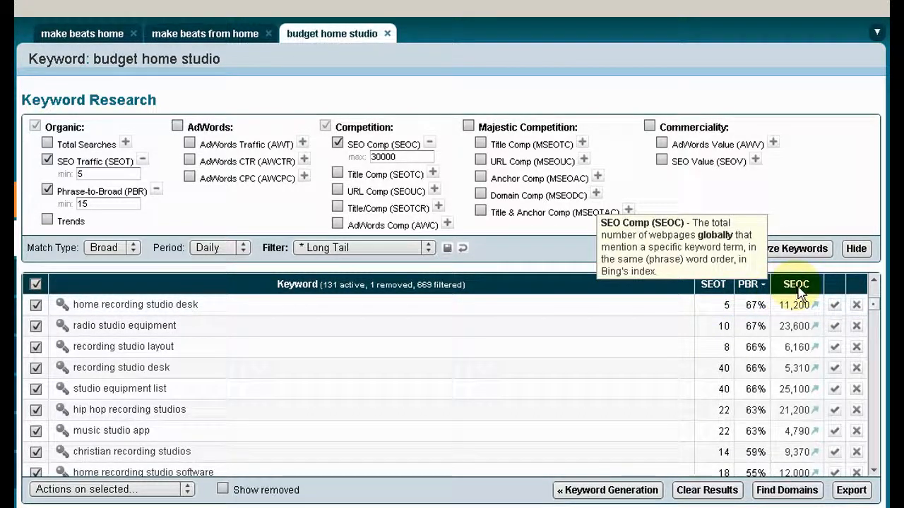
scroll(753, 329, "up", 3)
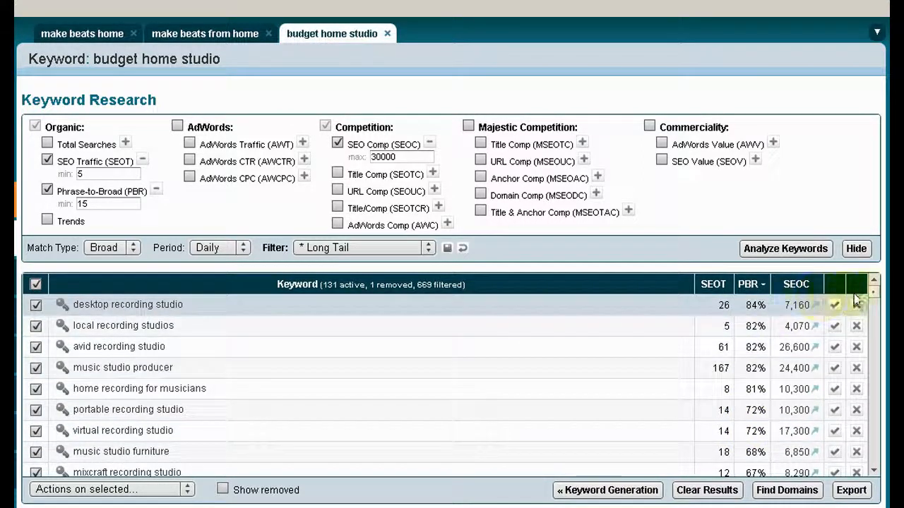
left_click_drag(874, 291, 877, 355)
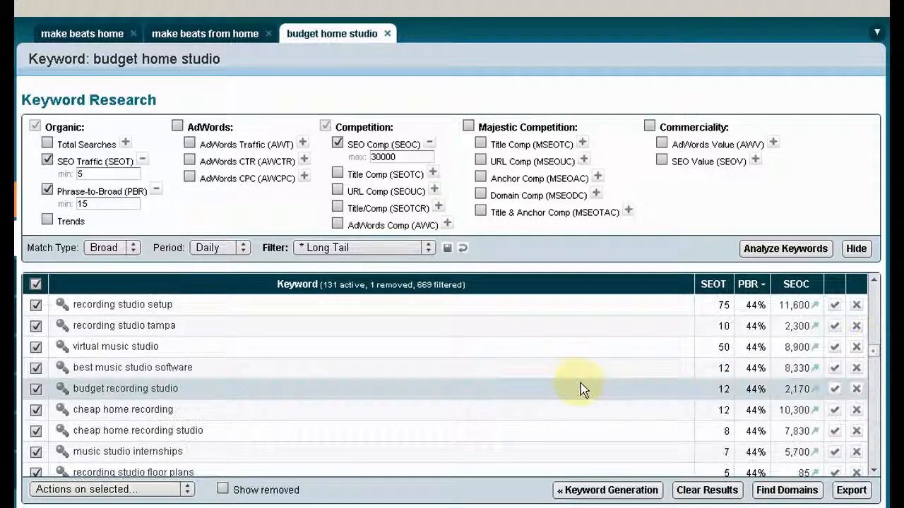